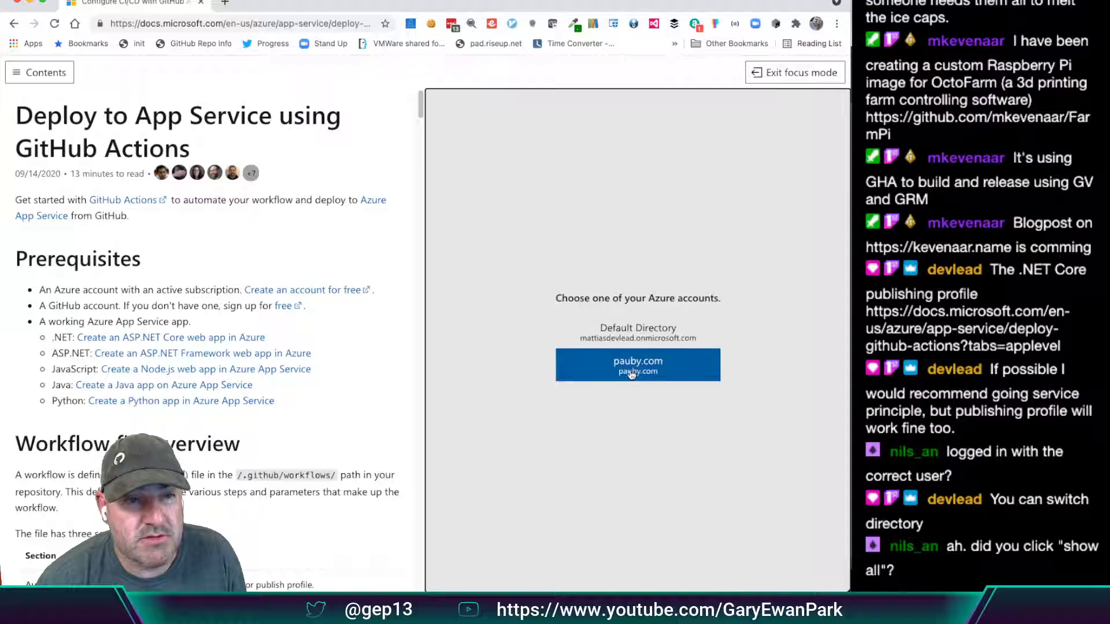
# Restart the Cloud Shell from the service principal command sample in the docs and try to choose an Azure account.
pyautogui.click(653, 340)
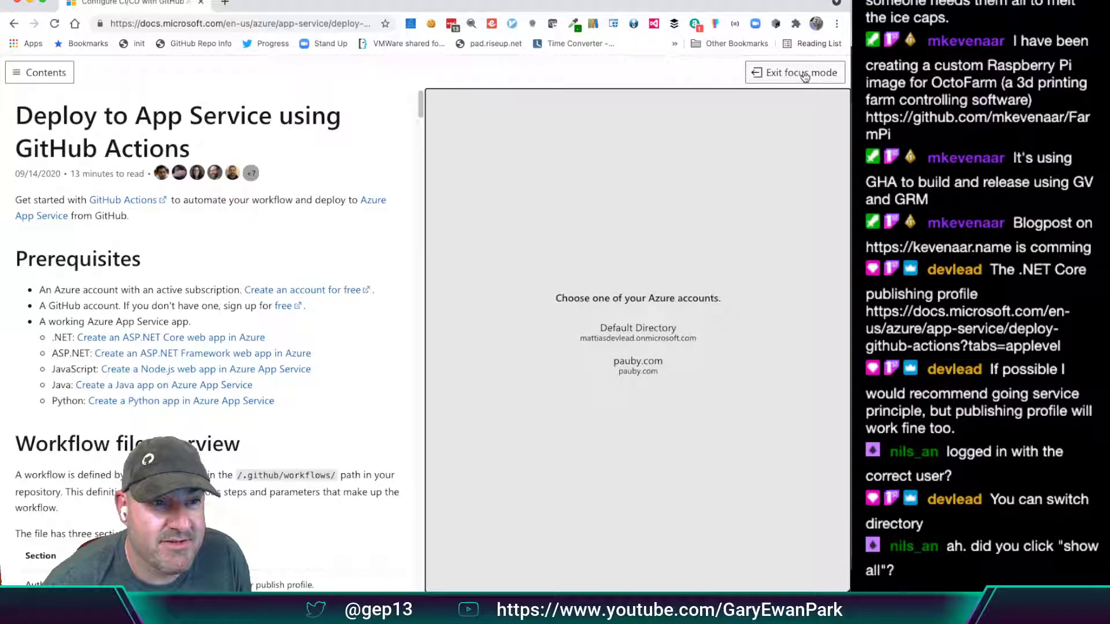
pyautogui.click(803, 74)
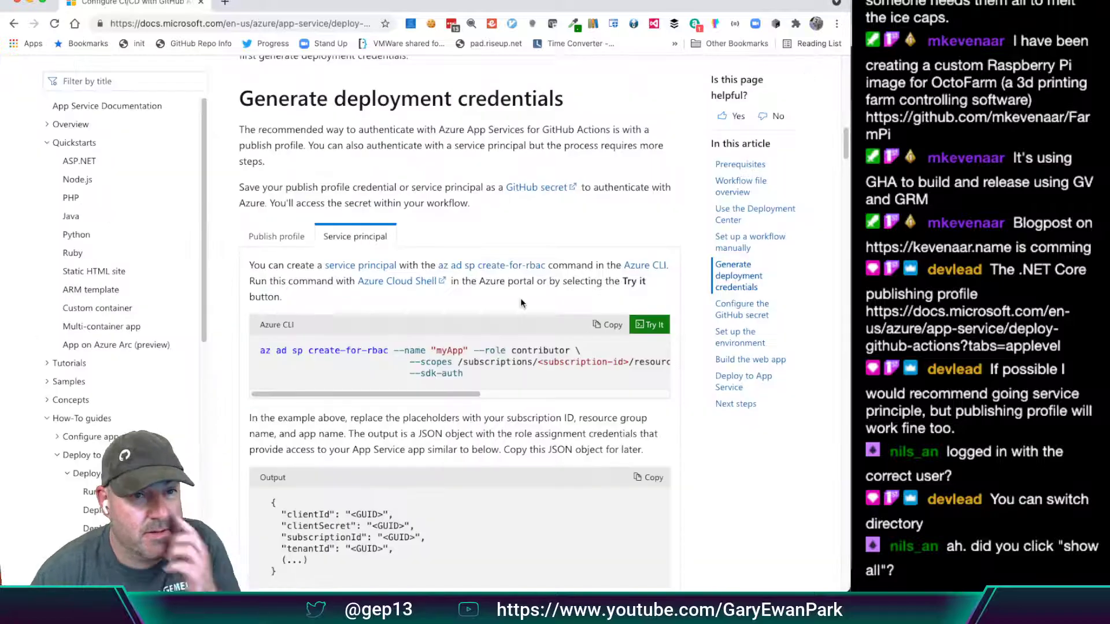
pyautogui.click(647, 325)
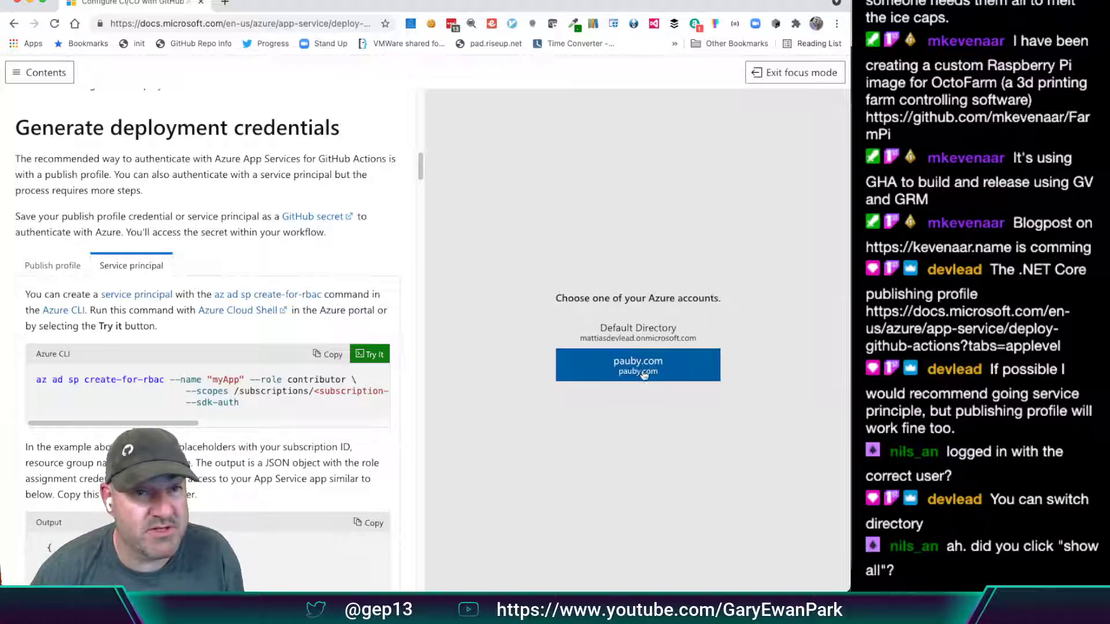
pyautogui.doubleClick(690, 298)
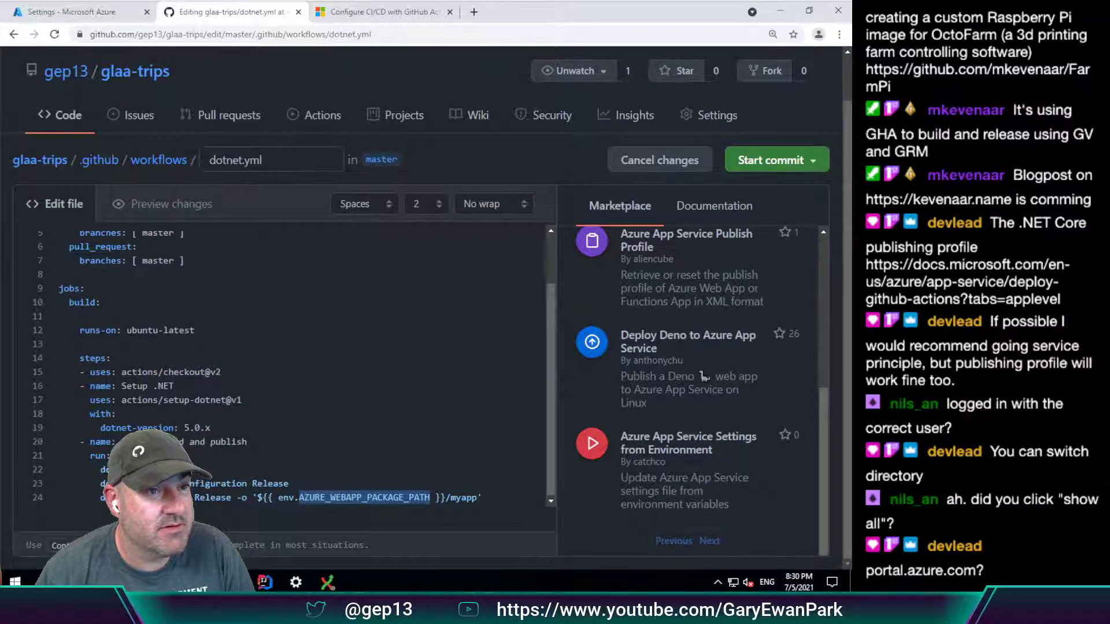
# Switch to the Azure portal and check the directories available to the signed-in account, including the favorites.
pyautogui.click(85, 12)
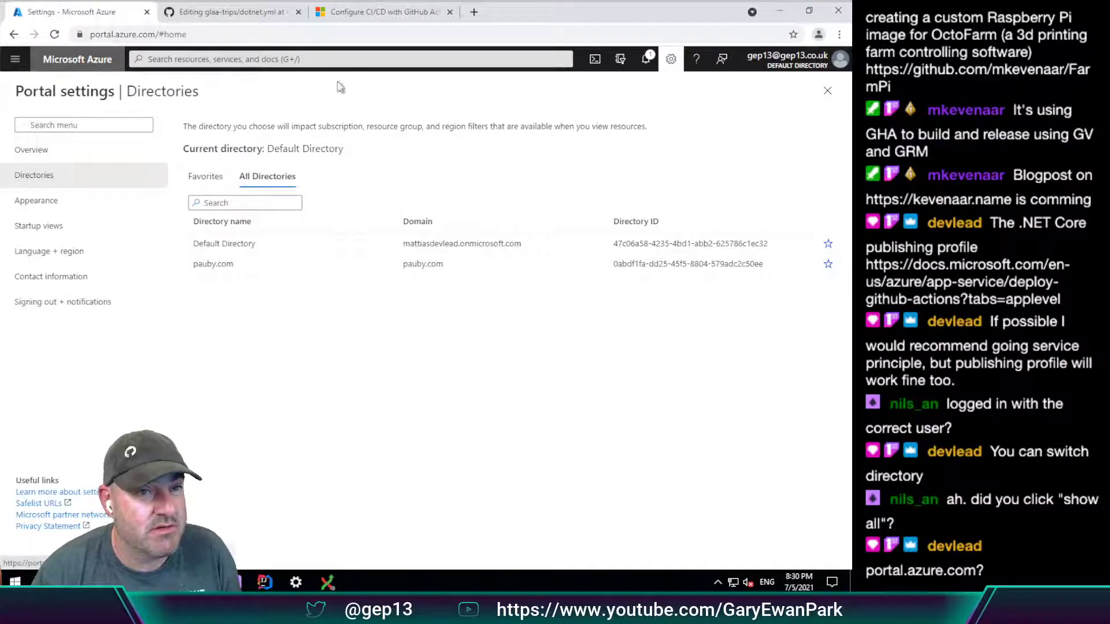
pyautogui.click(18, 62)
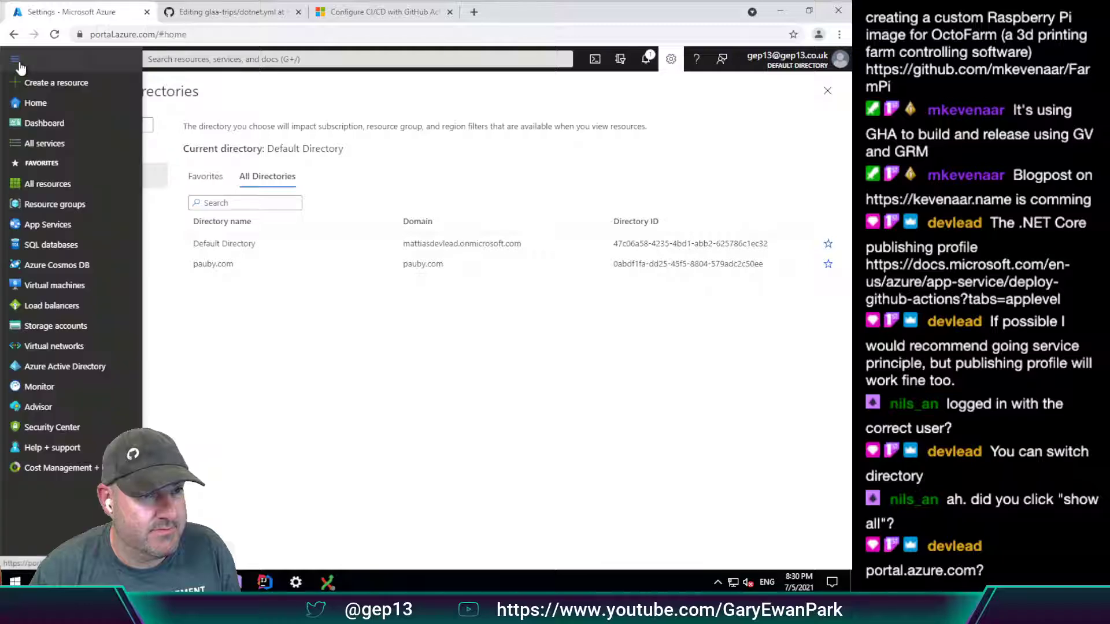
pyautogui.press('Escape')
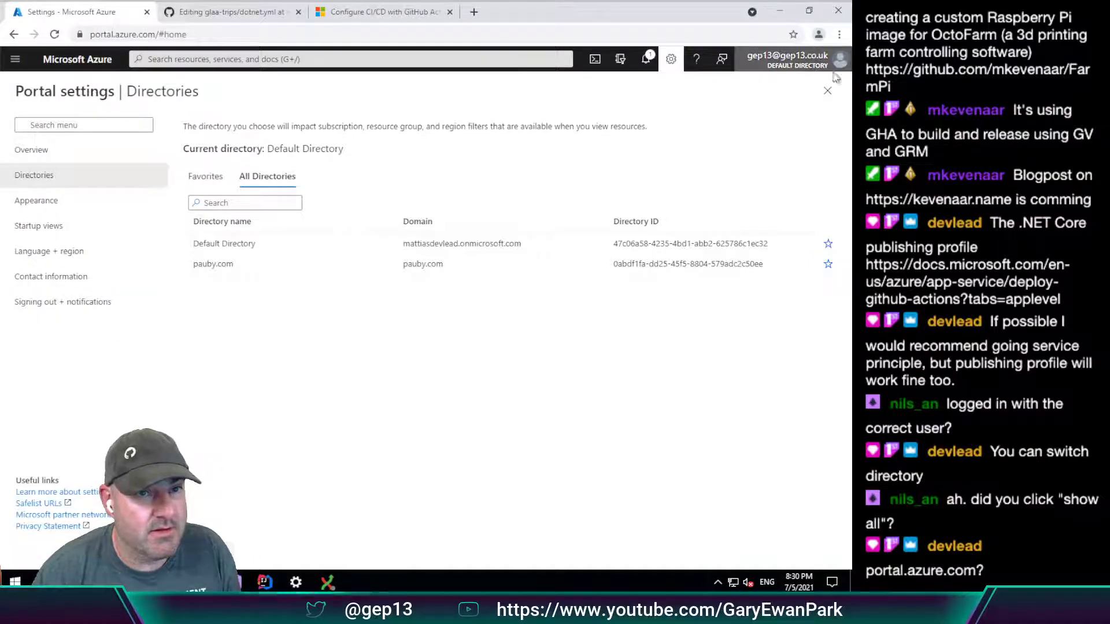
pyautogui.click(785, 66)
pyautogui.click(748, 169)
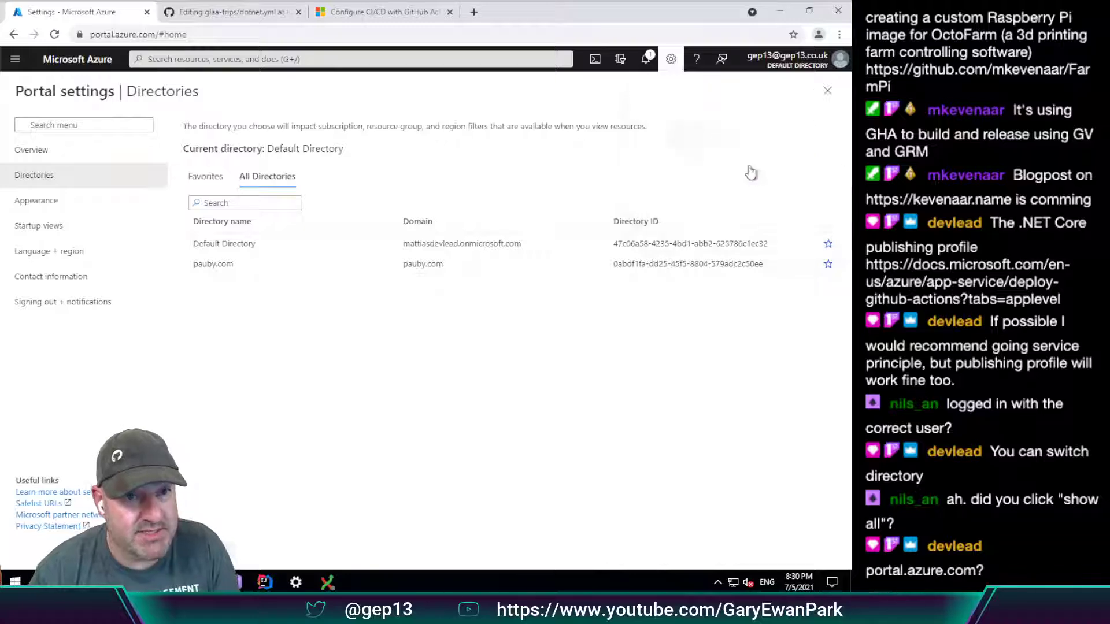
pyautogui.click(207, 179)
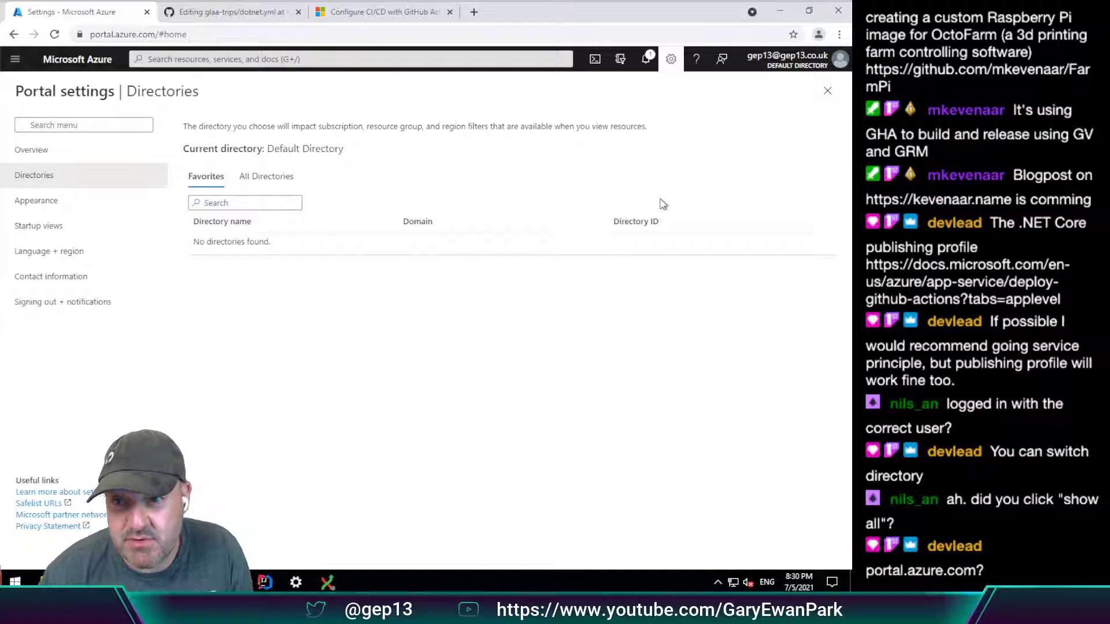
pyautogui.click(795, 60)
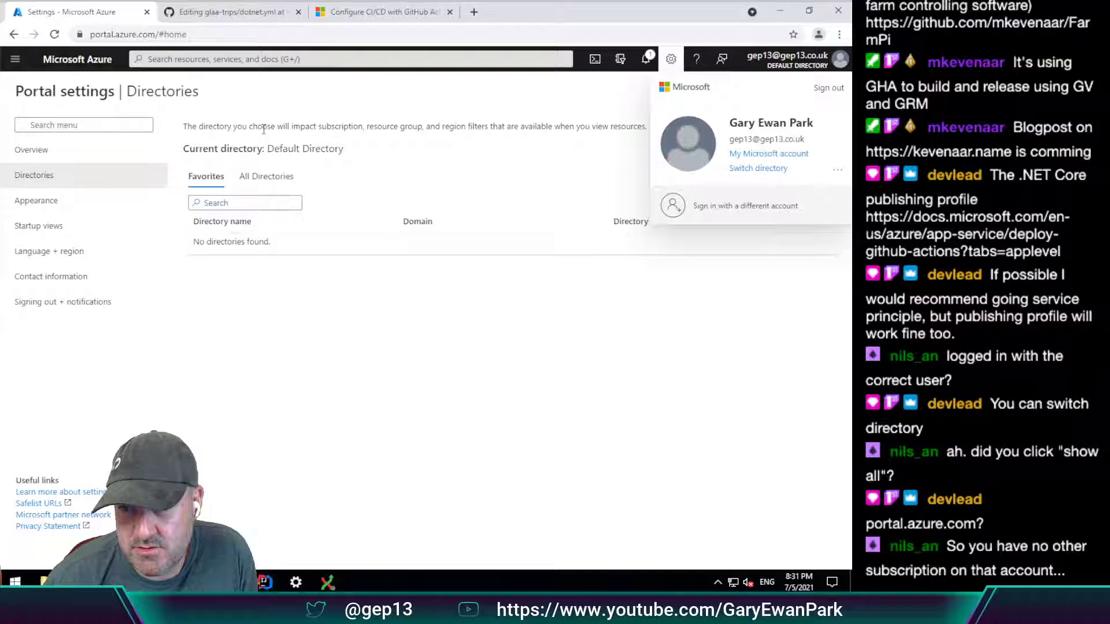
pyautogui.click(263, 128)
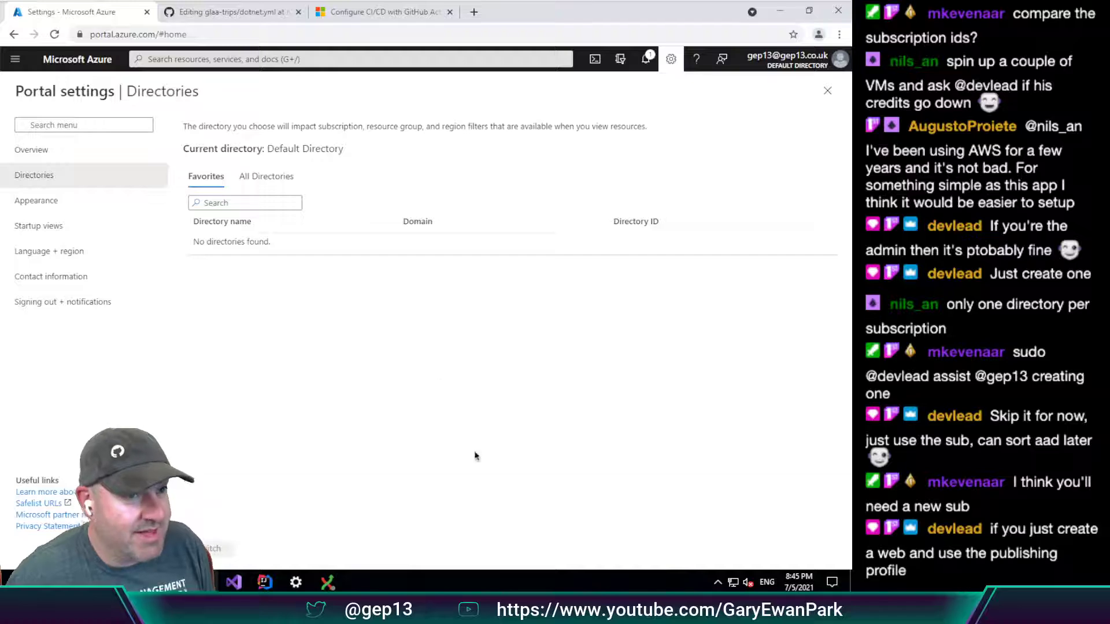
# Switch to GitHub, discard the unsaved dotnet.yml edits and return to the glaa-trips repository's main page.
pyautogui.click(220, 11)
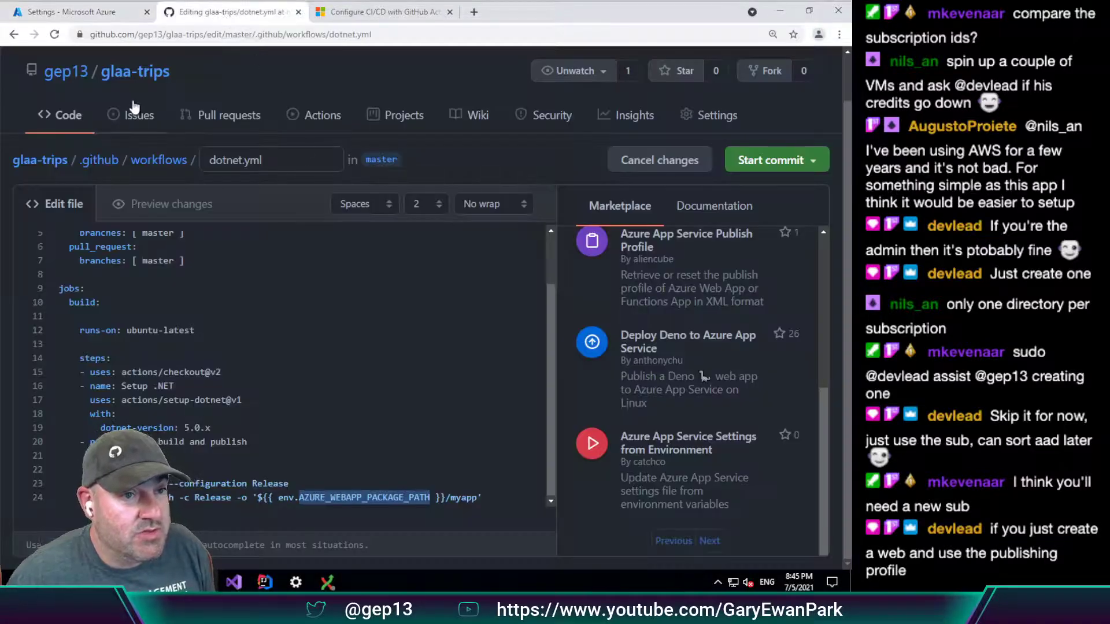
pyautogui.click(145, 71)
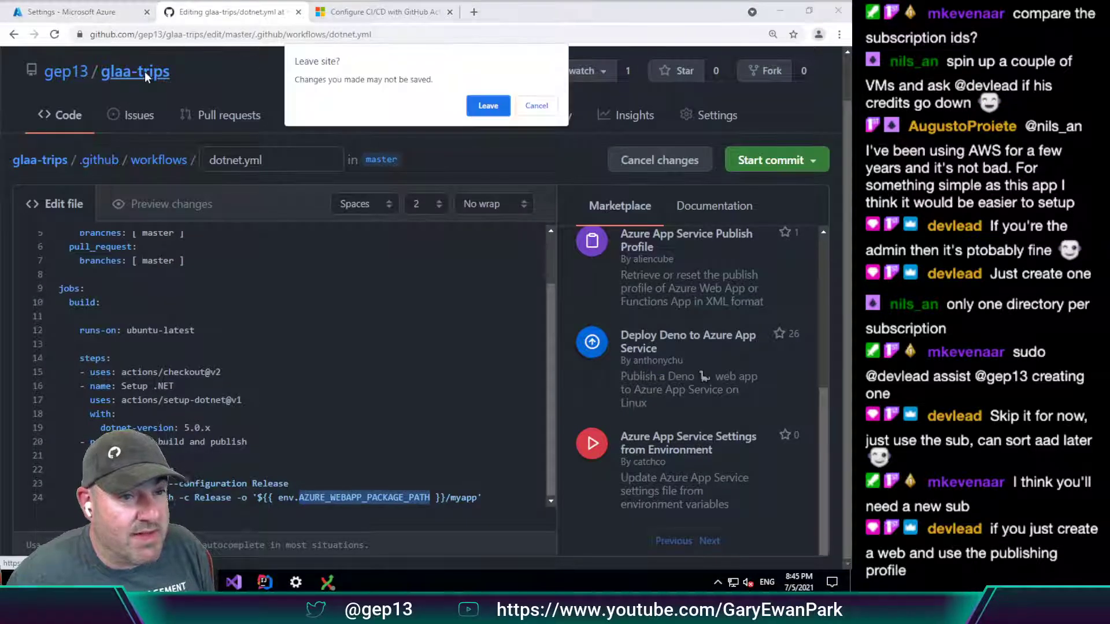
pyautogui.click(488, 106)
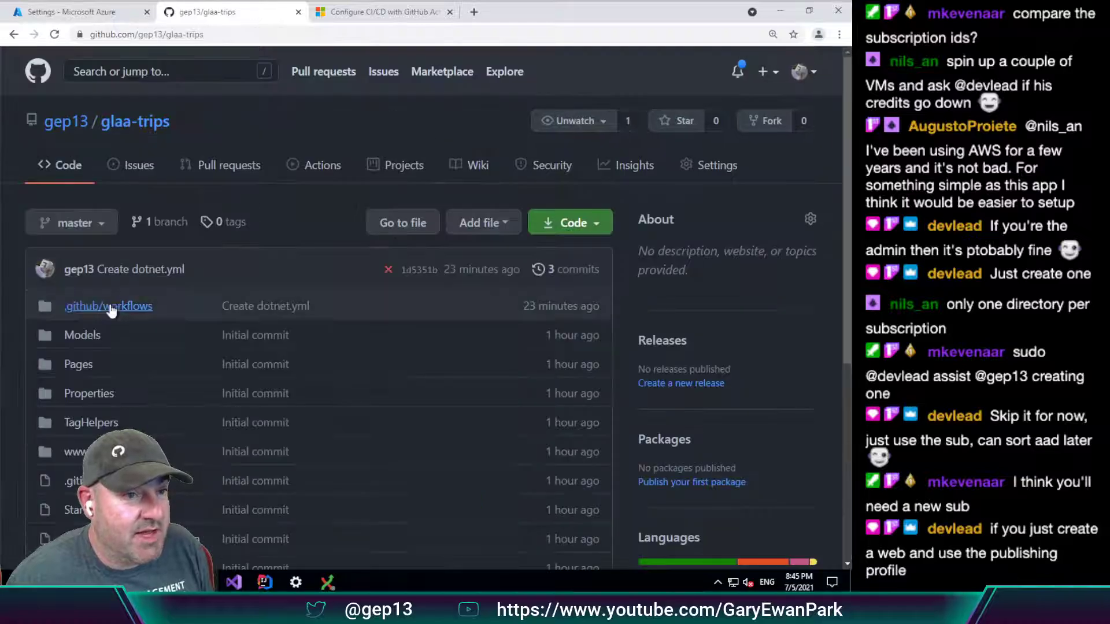
# Delete dotnet.yml from the .github/workflows folder and commit the deletion to master.
pyautogui.click(110, 307)
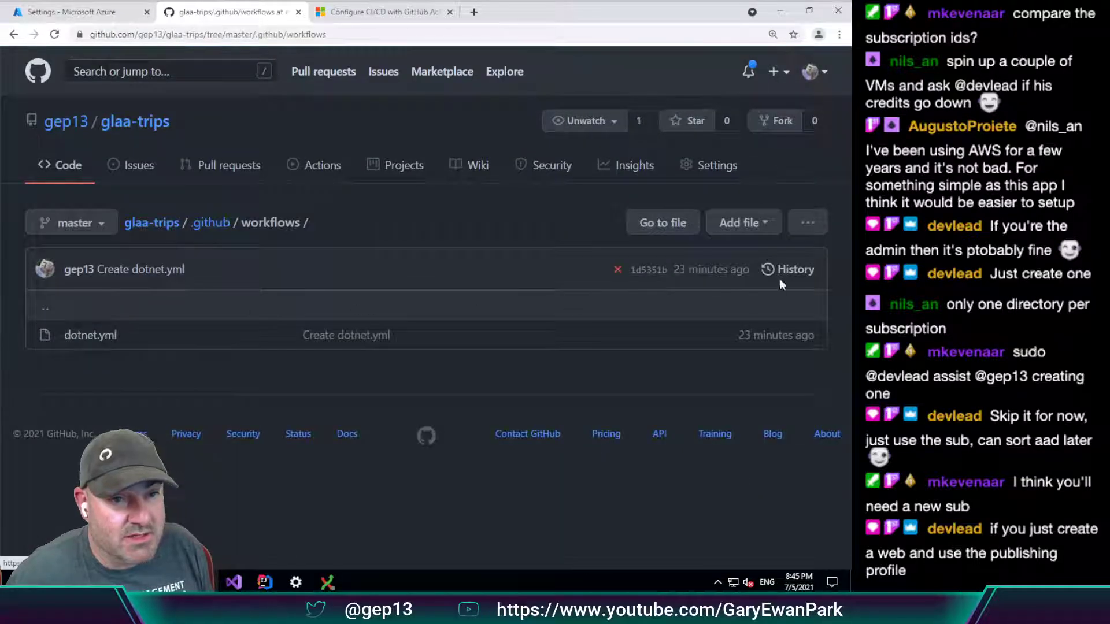
pyautogui.click(82, 335)
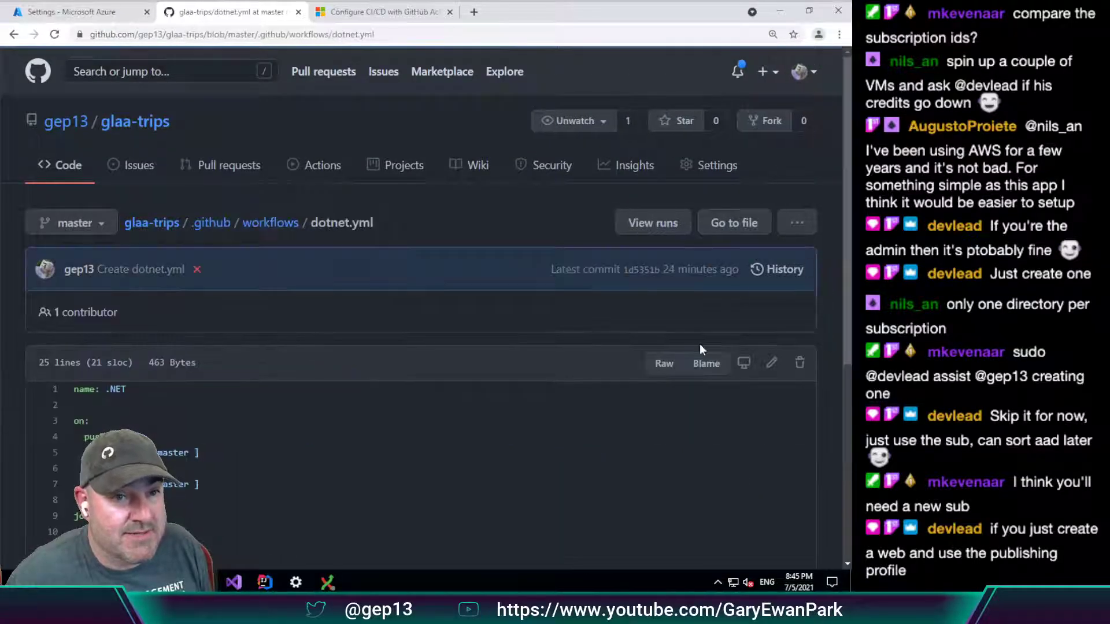
pyautogui.click(797, 364)
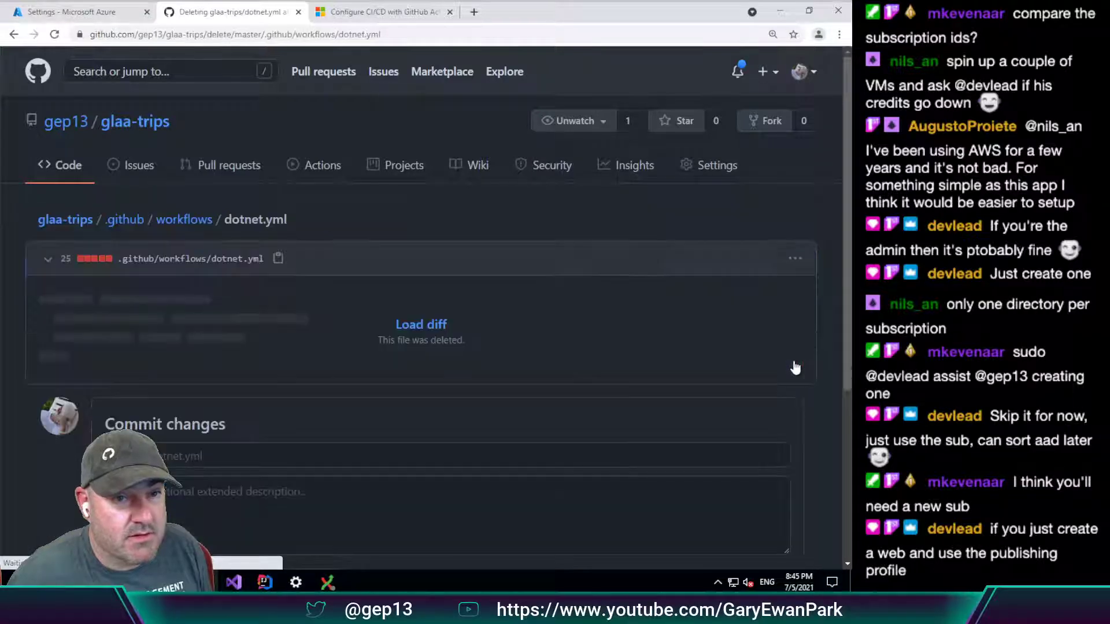
pyautogui.click(440, 324)
pyautogui.scroll(-5, 405, 359)
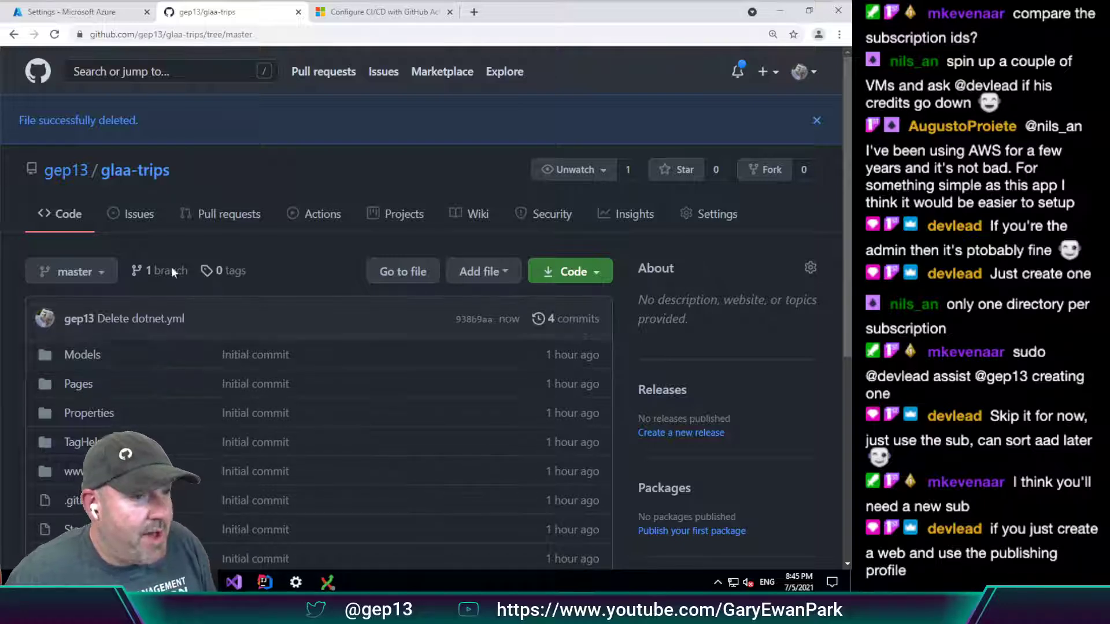
# Return to the Azure portal and start creating a new Web App resource.
pyautogui.click(73, 13)
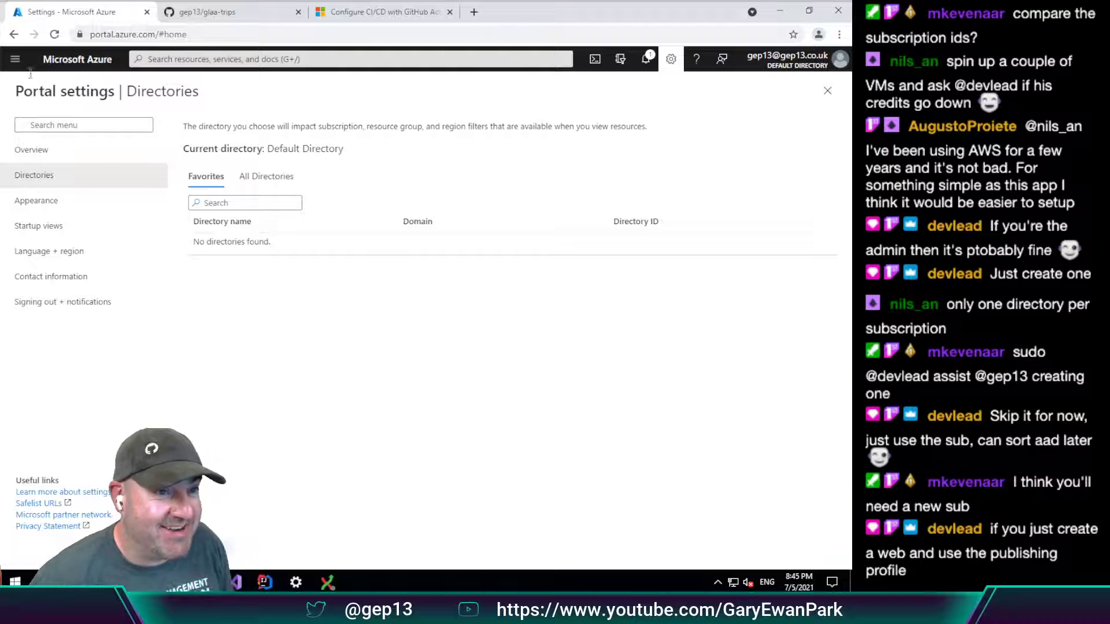
pyautogui.click(15, 59)
pyautogui.click(40, 105)
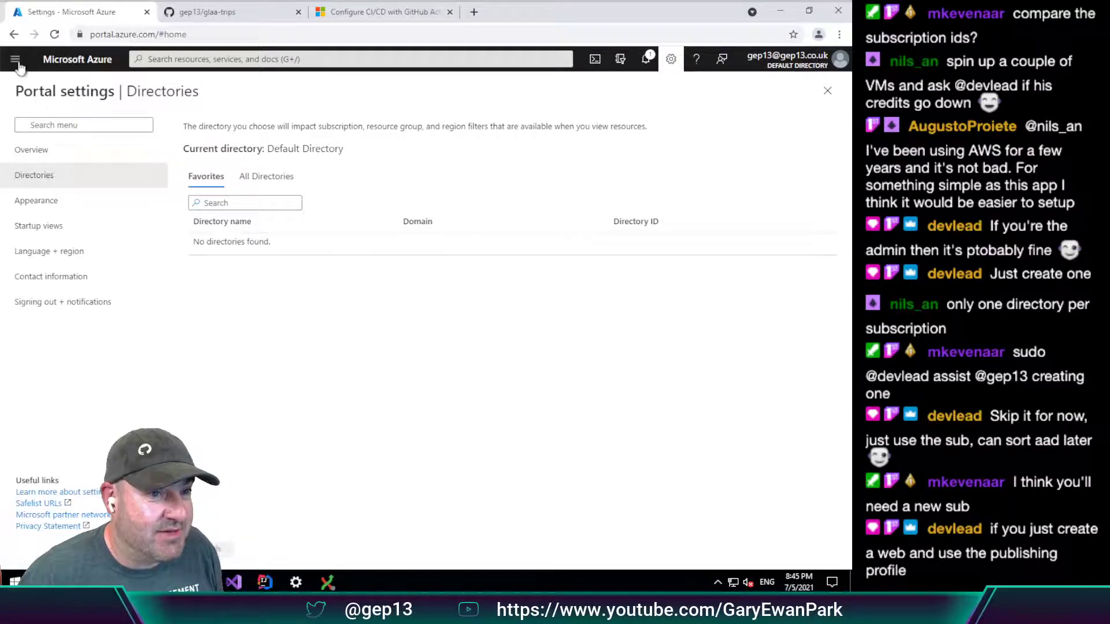
pyautogui.click(15, 59)
pyautogui.click(40, 117)
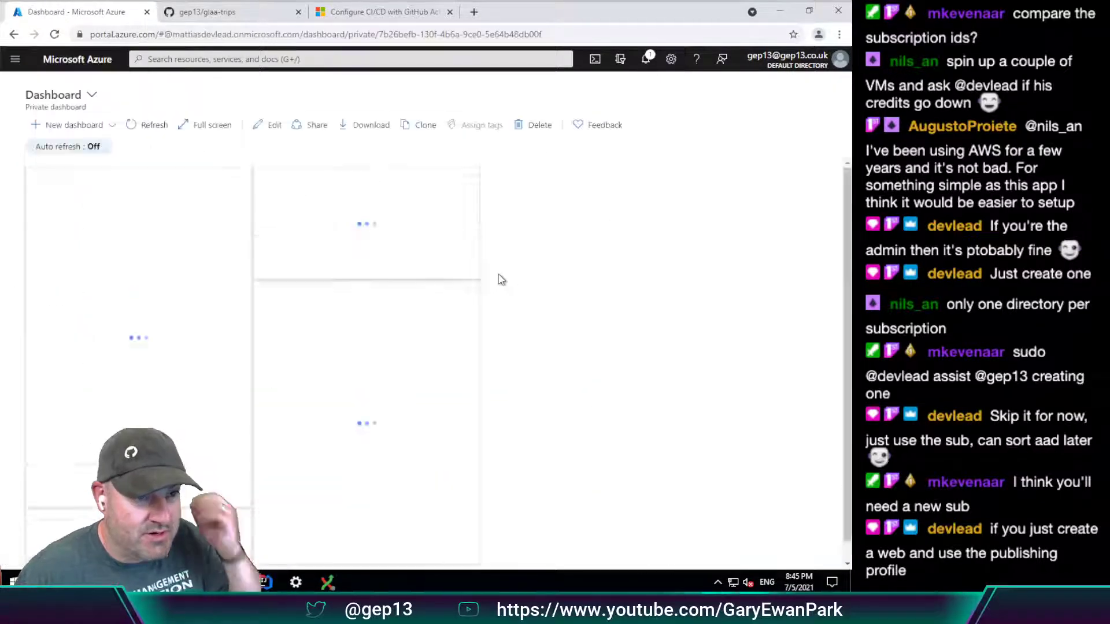
pyautogui.click(26, 60)
pyautogui.click(34, 105)
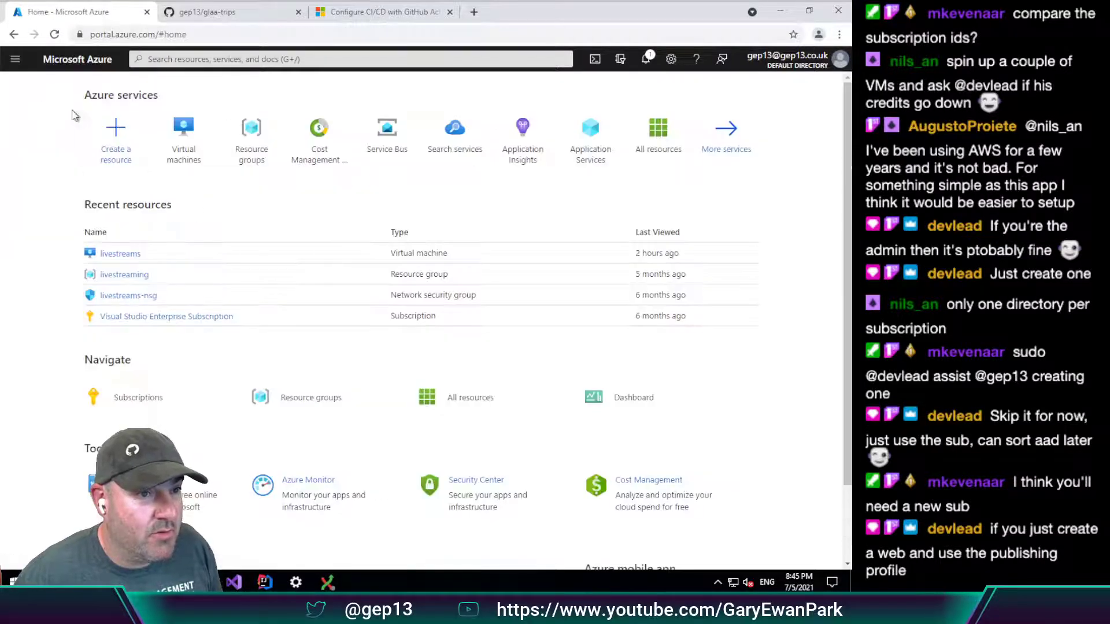
pyautogui.click(109, 131)
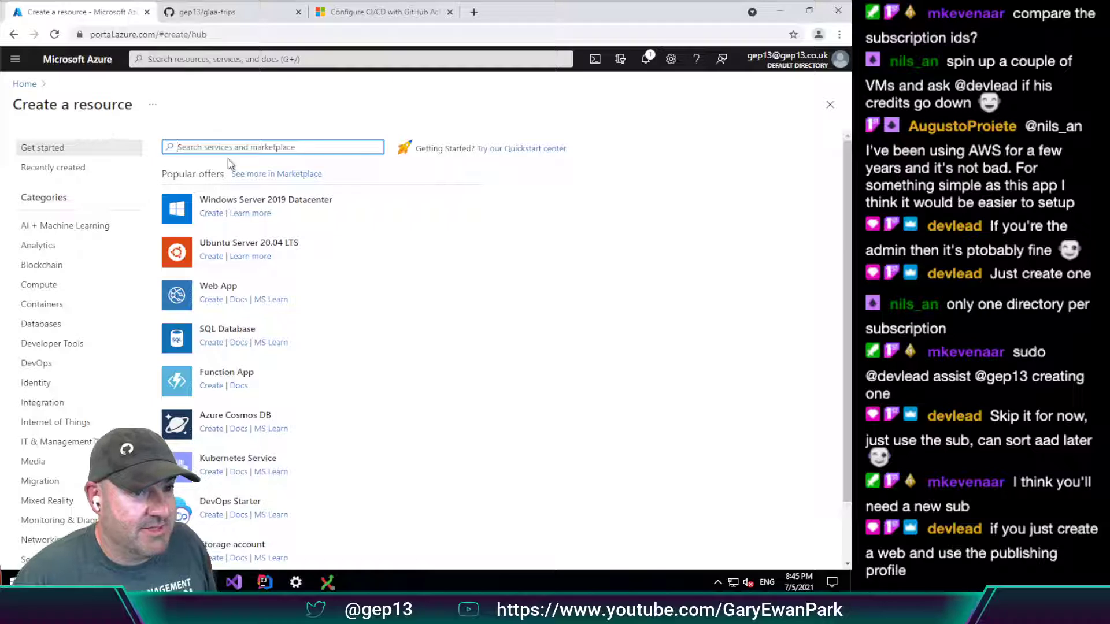
pyautogui.click(216, 290)
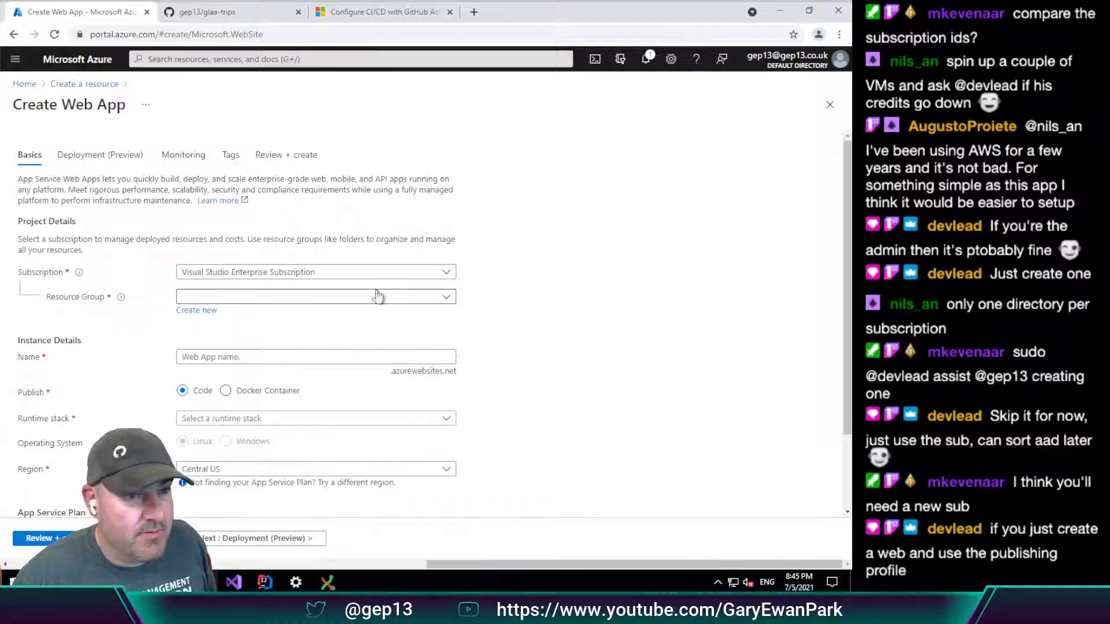
# Use the Visual Studio Enterprise Subscription for the web app and create a new resource group named glaa-trips.
pyautogui.click(248, 273)
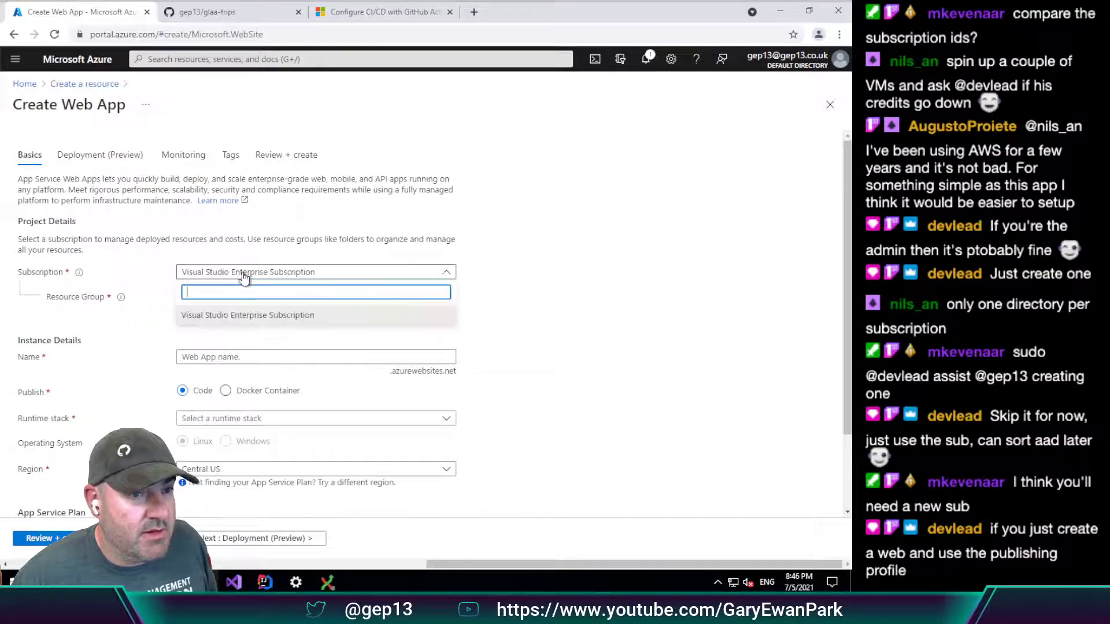
pyautogui.click(250, 315)
pyautogui.click(214, 297)
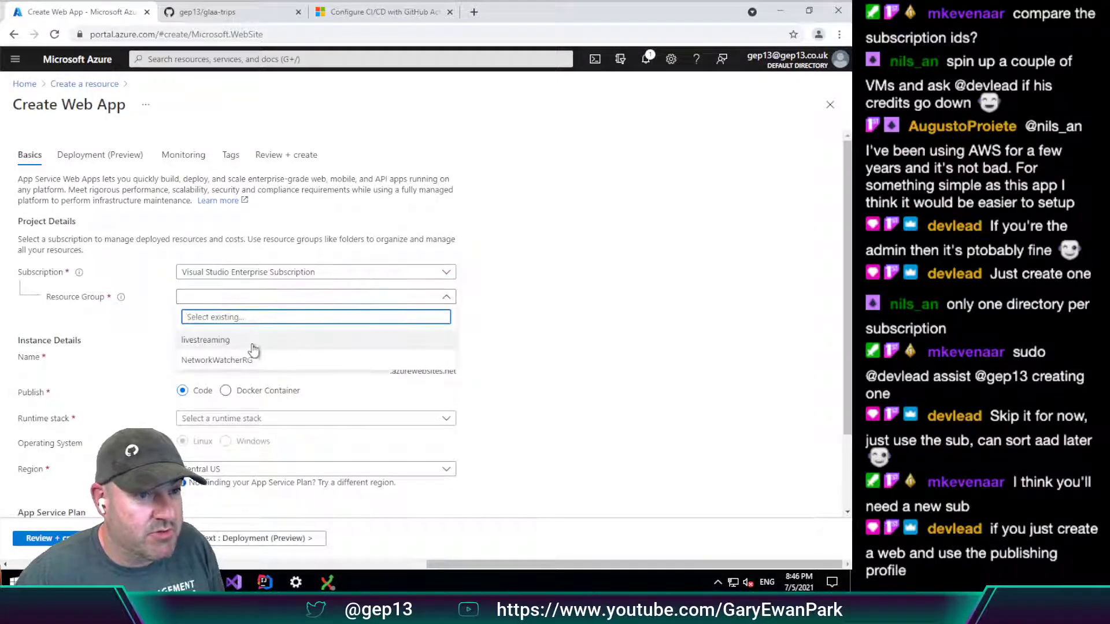
pyautogui.click(200, 298)
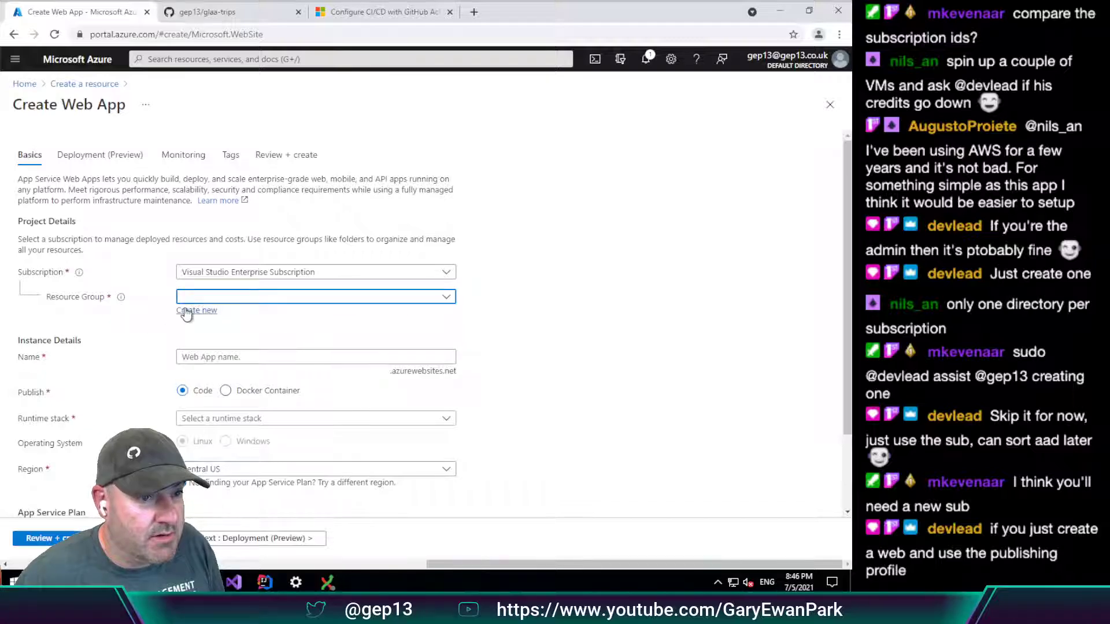
pyautogui.click(192, 310)
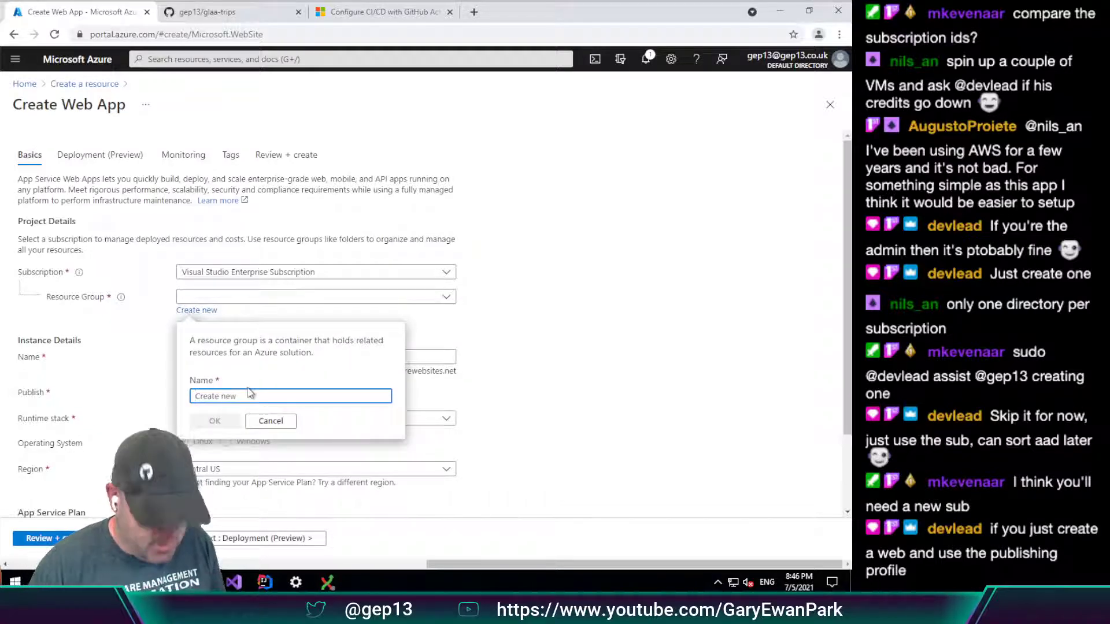
pyautogui.write('glaa-trip')
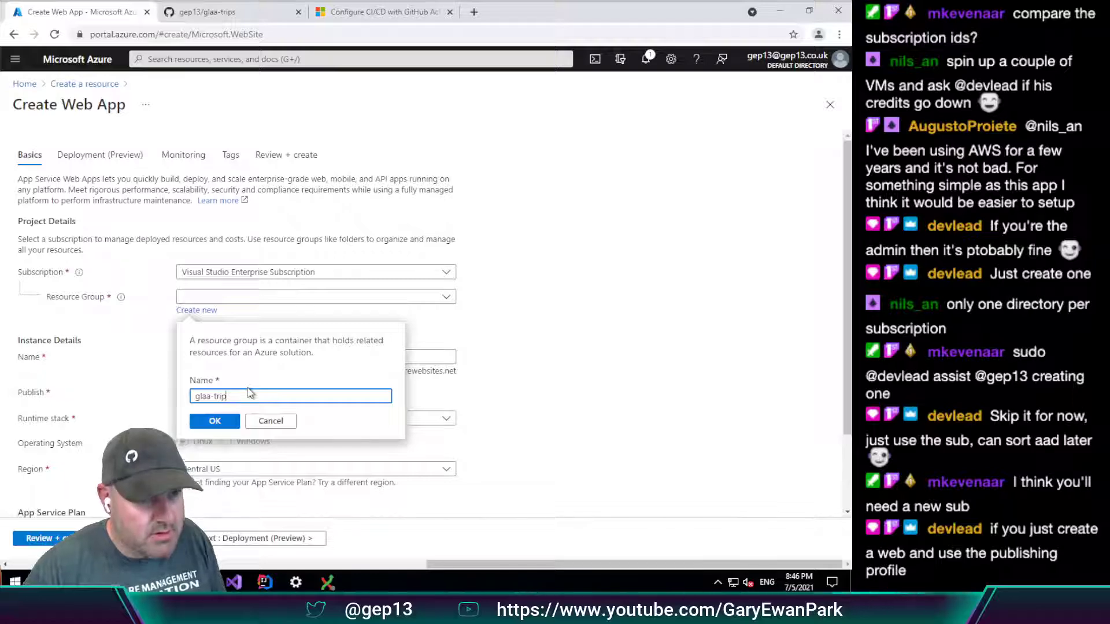
pyautogui.write('s')
pyautogui.click(221, 422)
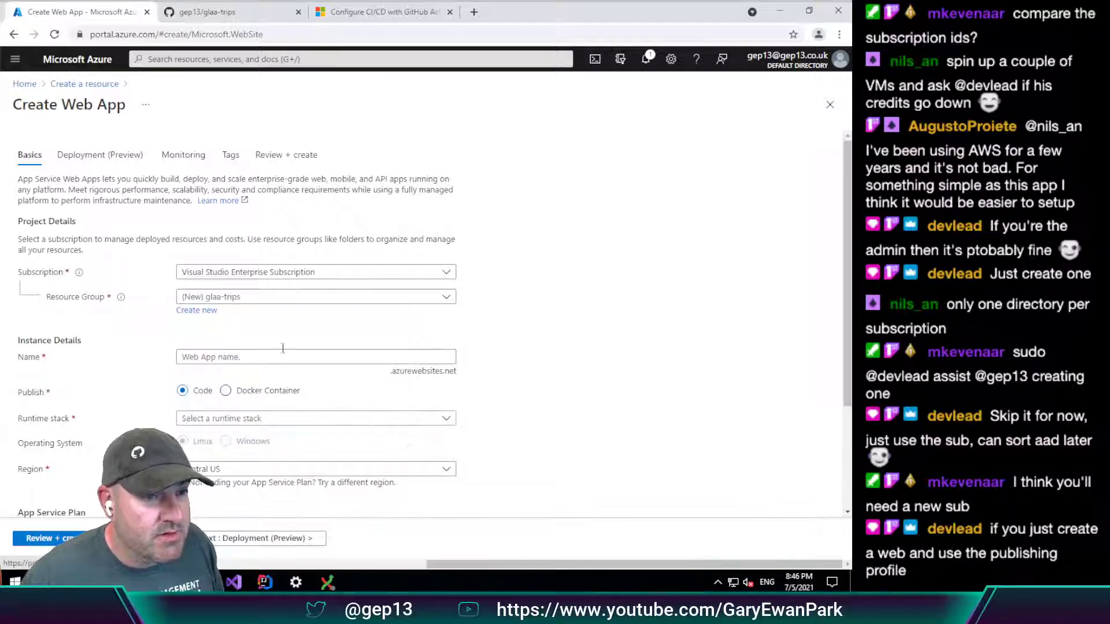
# Name the web app glaa-trips and set its runtime stack to .NET Core 2.1 (LTS).
pyautogui.click(227, 357)
pyautogui.write('gla')
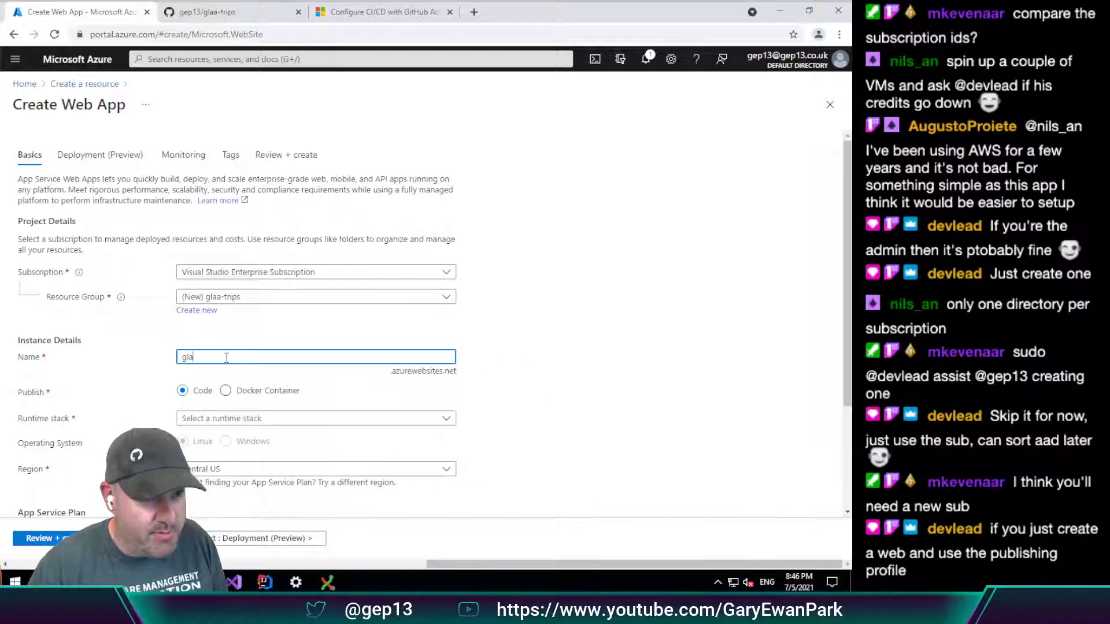
pyautogui.write('a')
pyautogui.write('-trips')
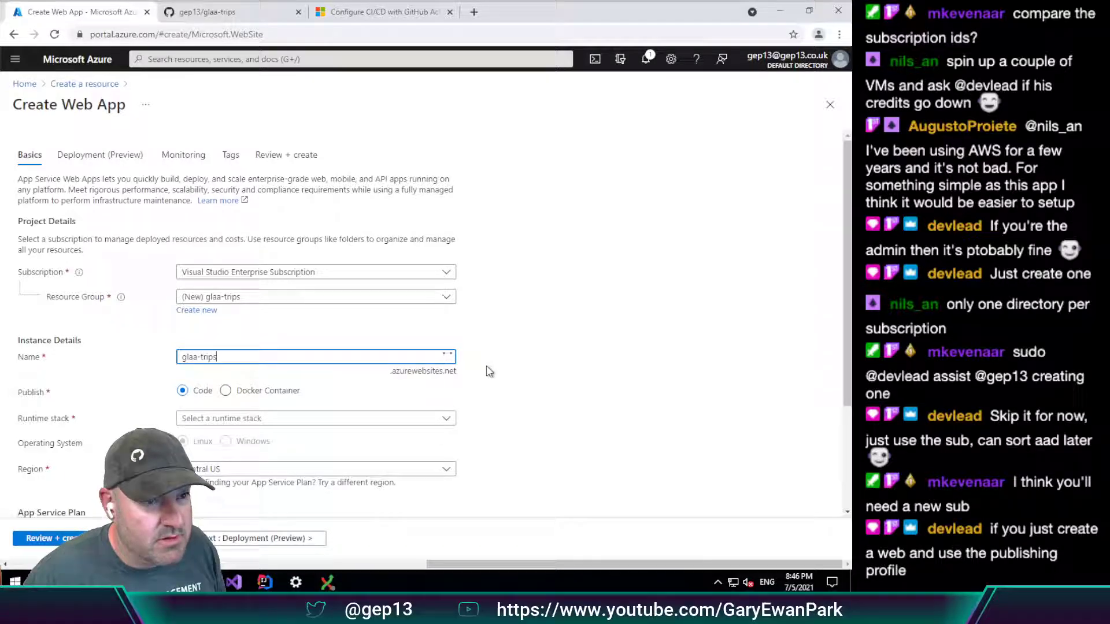
pyautogui.scroll(-1, 488, 371)
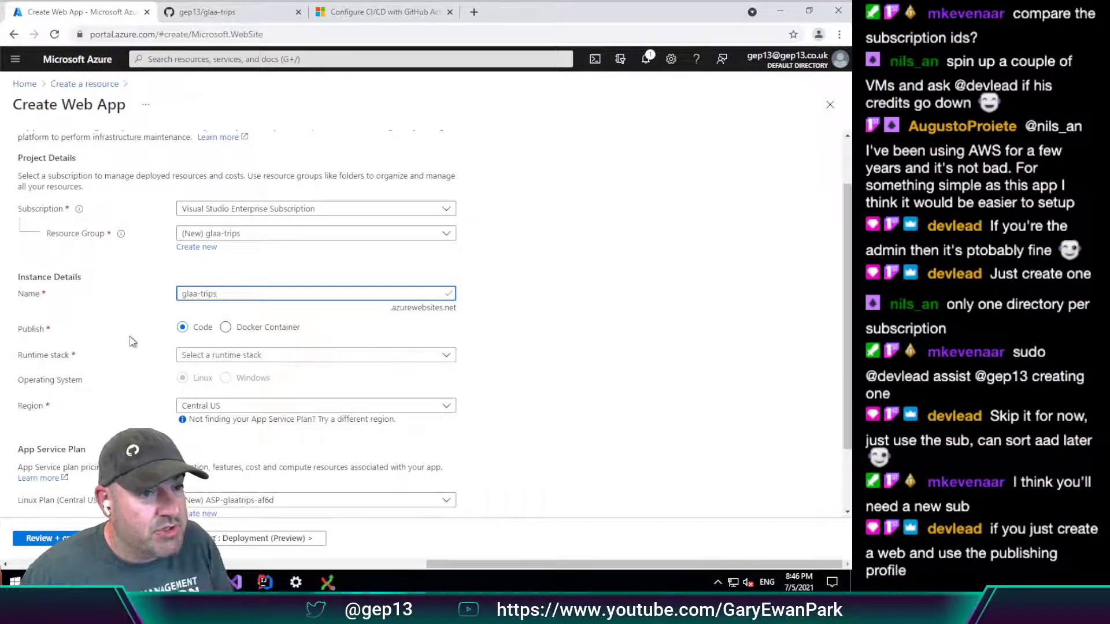
pyautogui.click(197, 360)
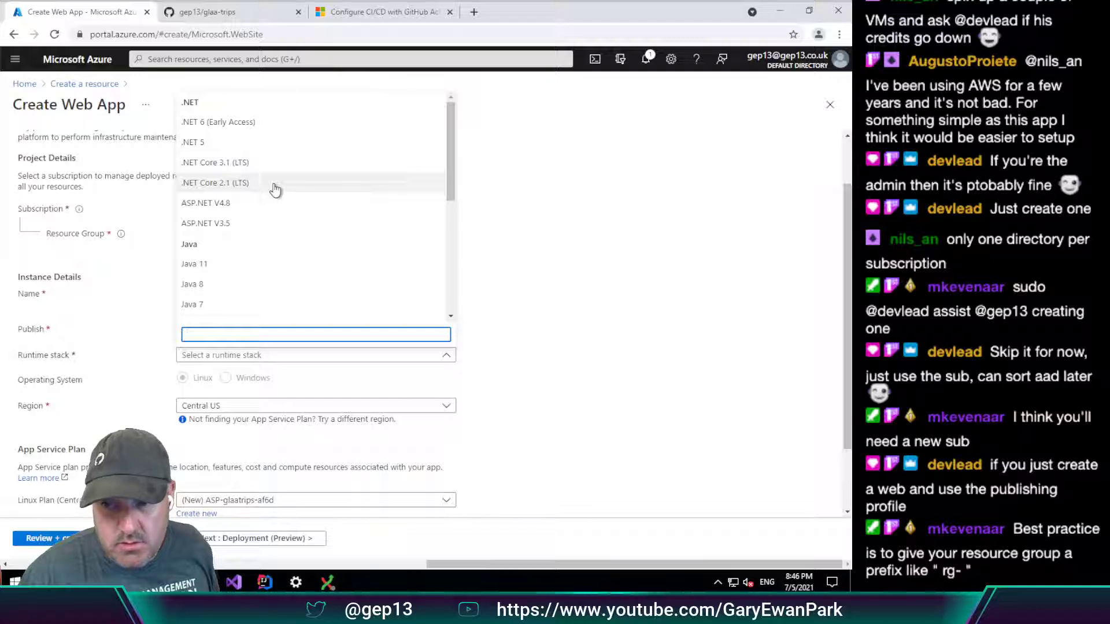
pyautogui.click(277, 184)
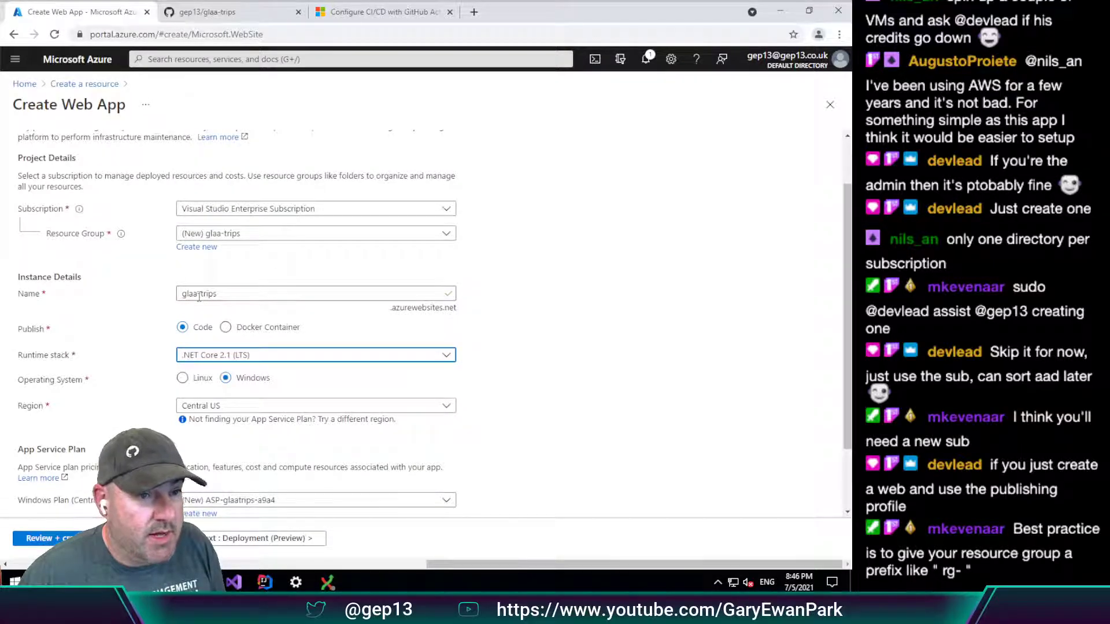
# Create a new resource group named rg-glaa-trips for the web app.
pyautogui.click(213, 234)
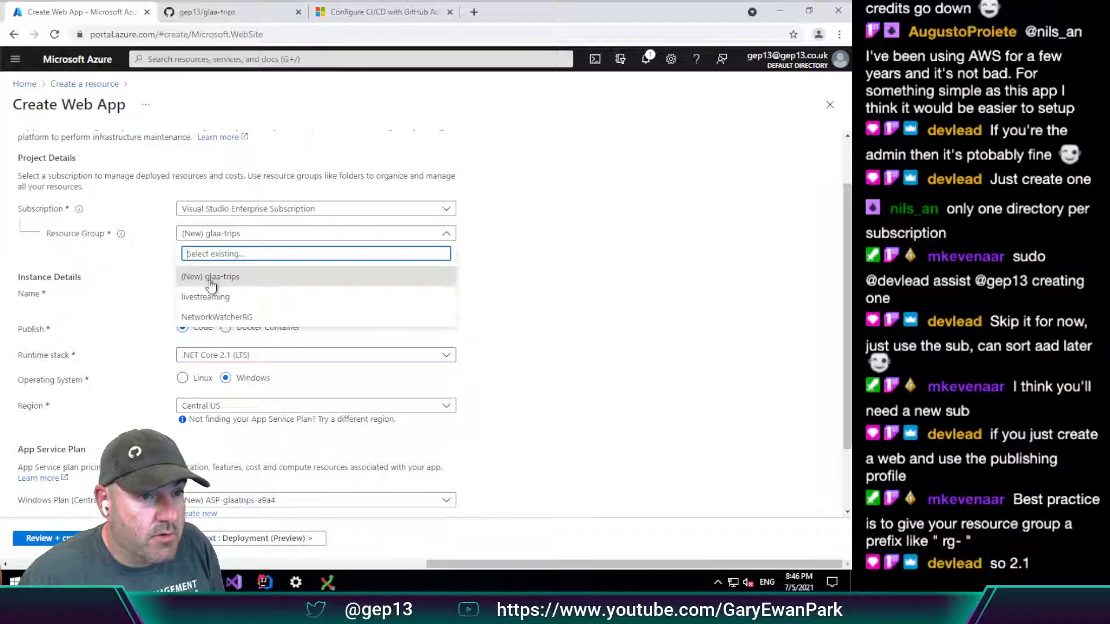
pyautogui.click(211, 277)
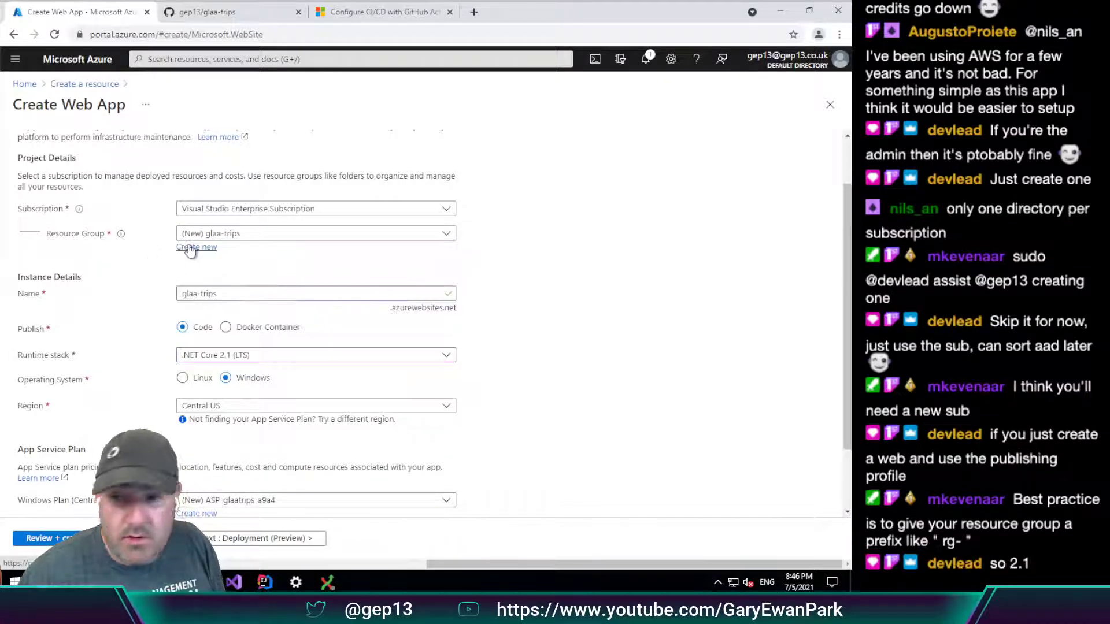
pyautogui.click(190, 248)
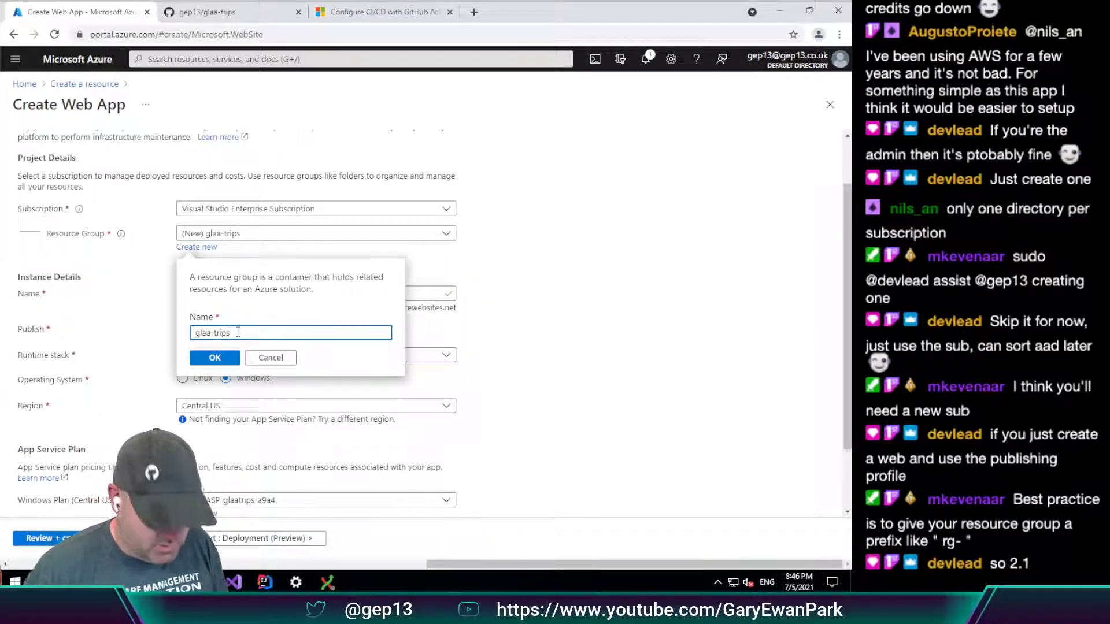
pyautogui.write('rg-')
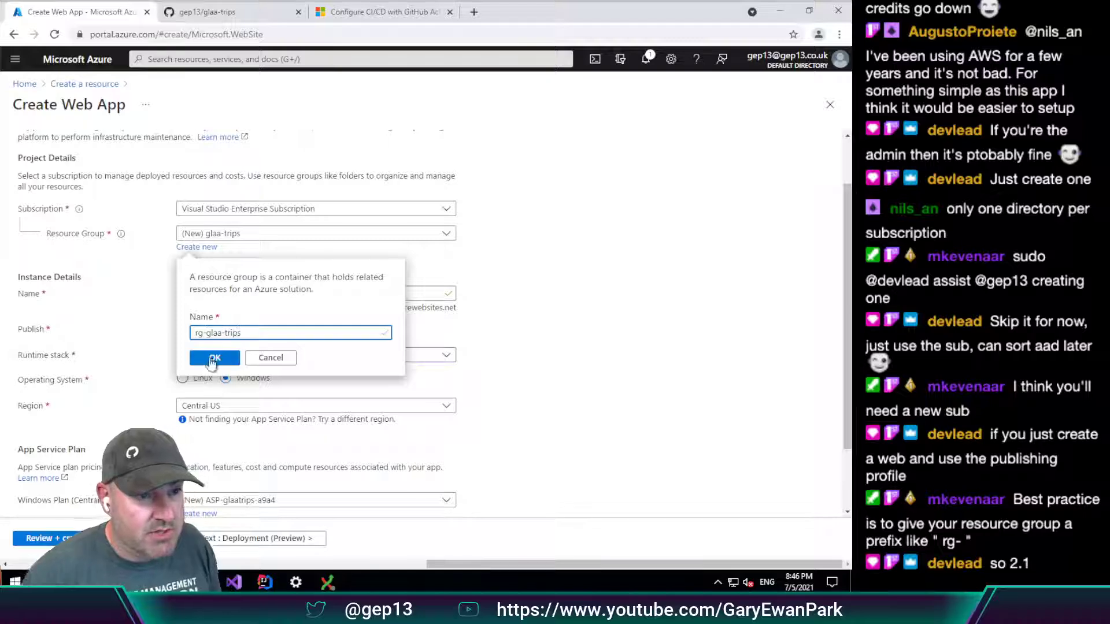
pyautogui.click(215, 360)
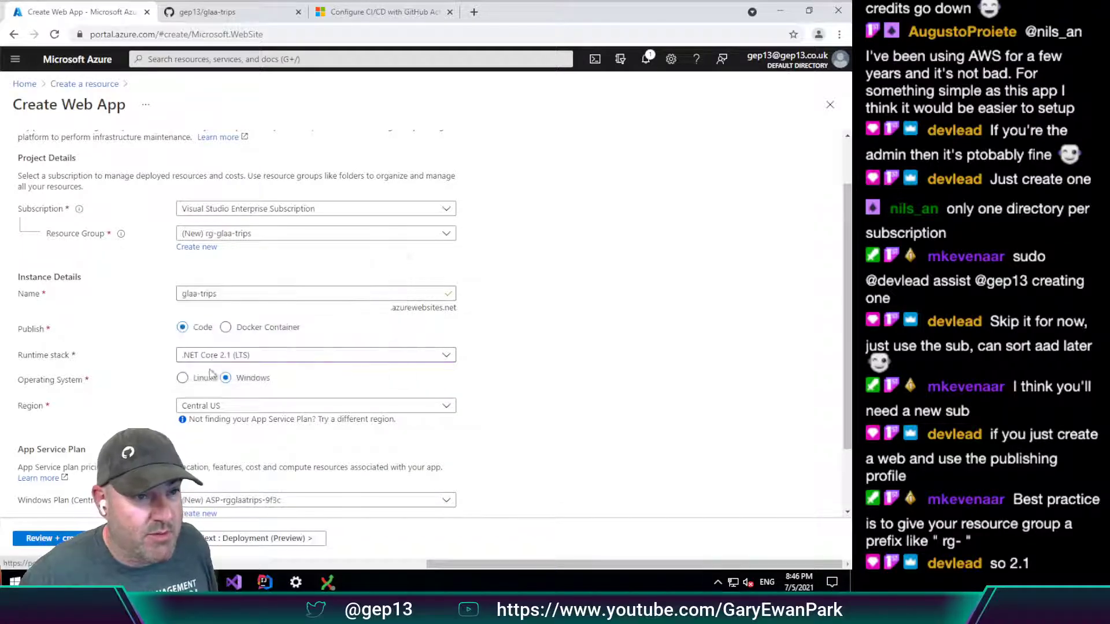
# Set the web app's region to UK West.
pyautogui.click(202, 408)
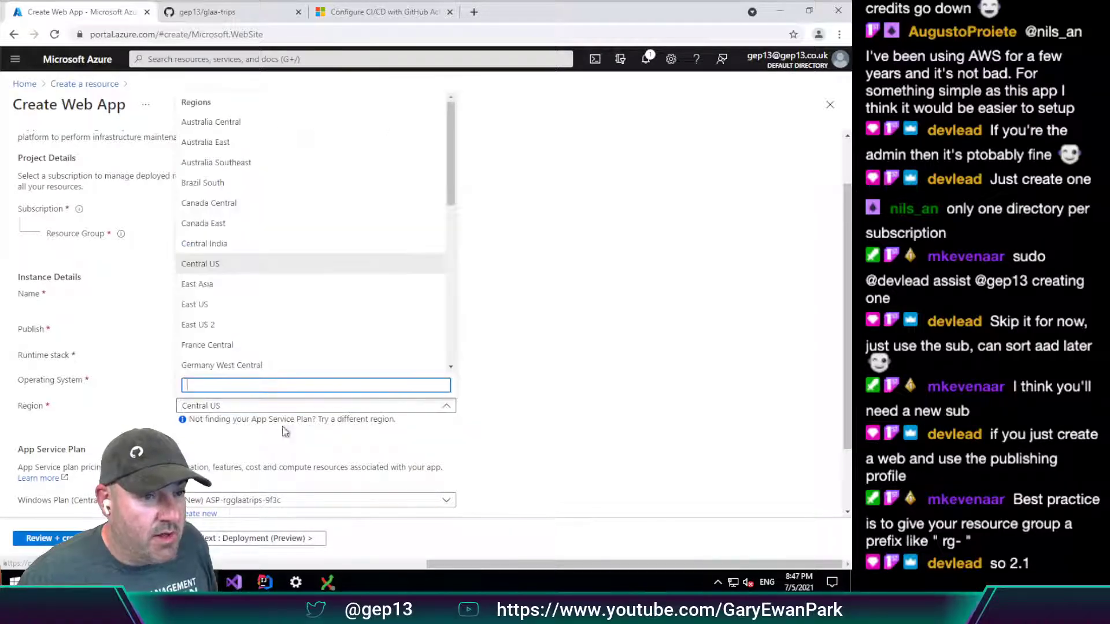
pyautogui.scroll(-3, 276, 287)
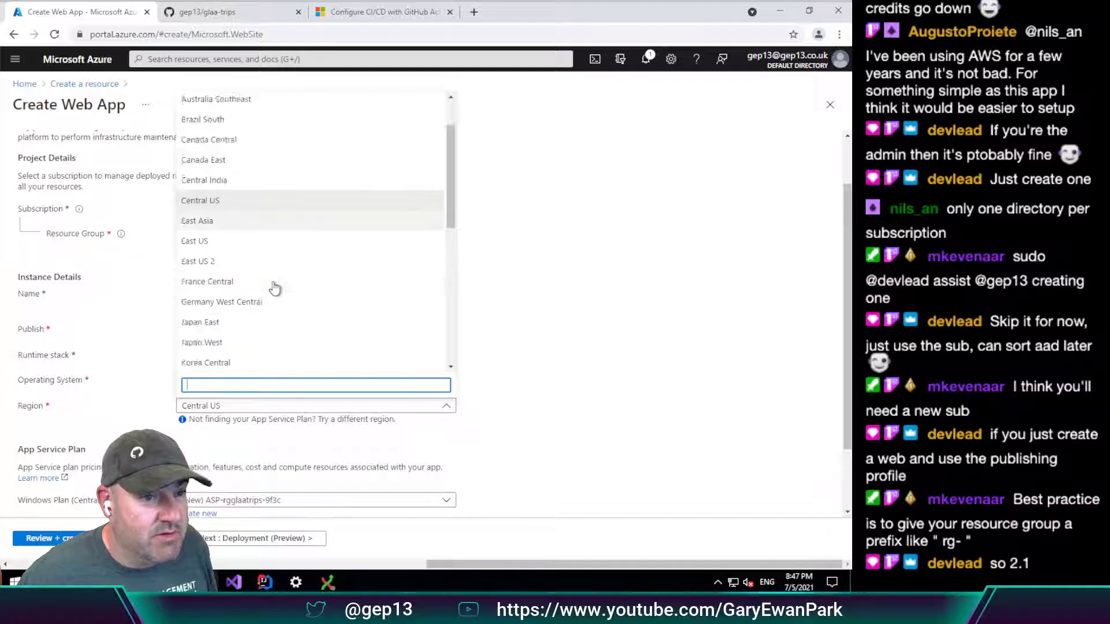
pyautogui.scroll(-3, 278, 291)
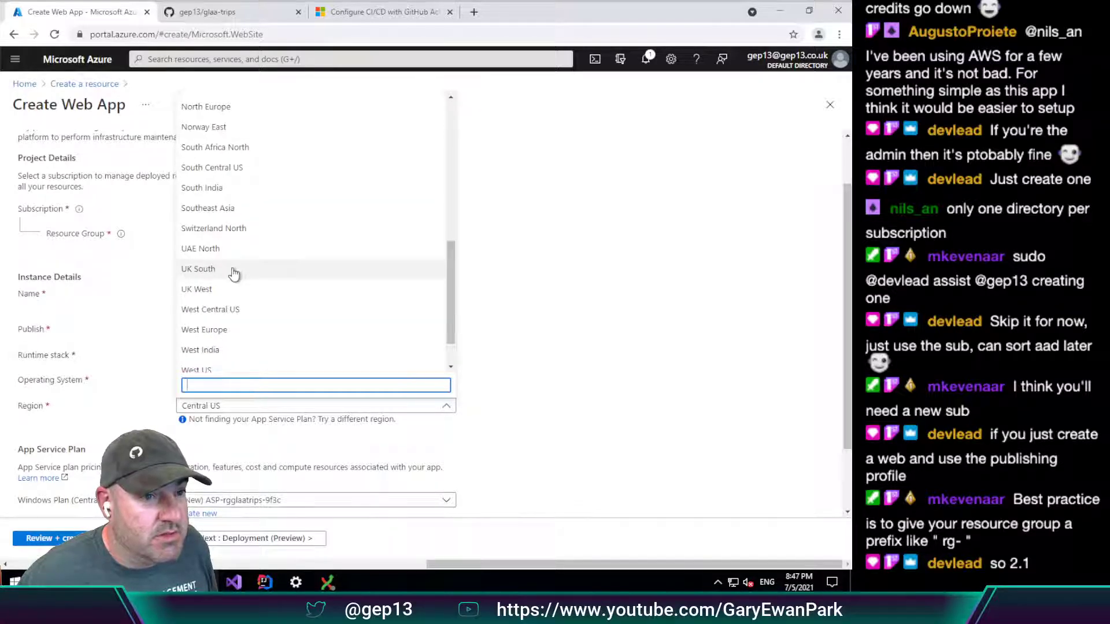
pyautogui.click(210, 289)
pyautogui.scroll(-3, 480, 340)
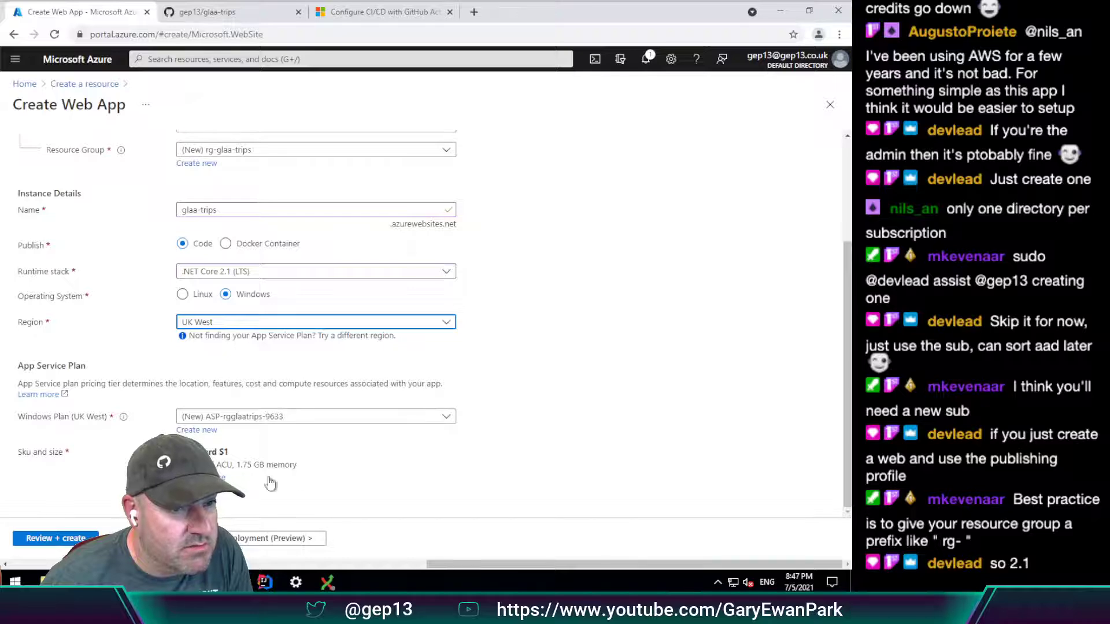
pyautogui.click(39, 538)
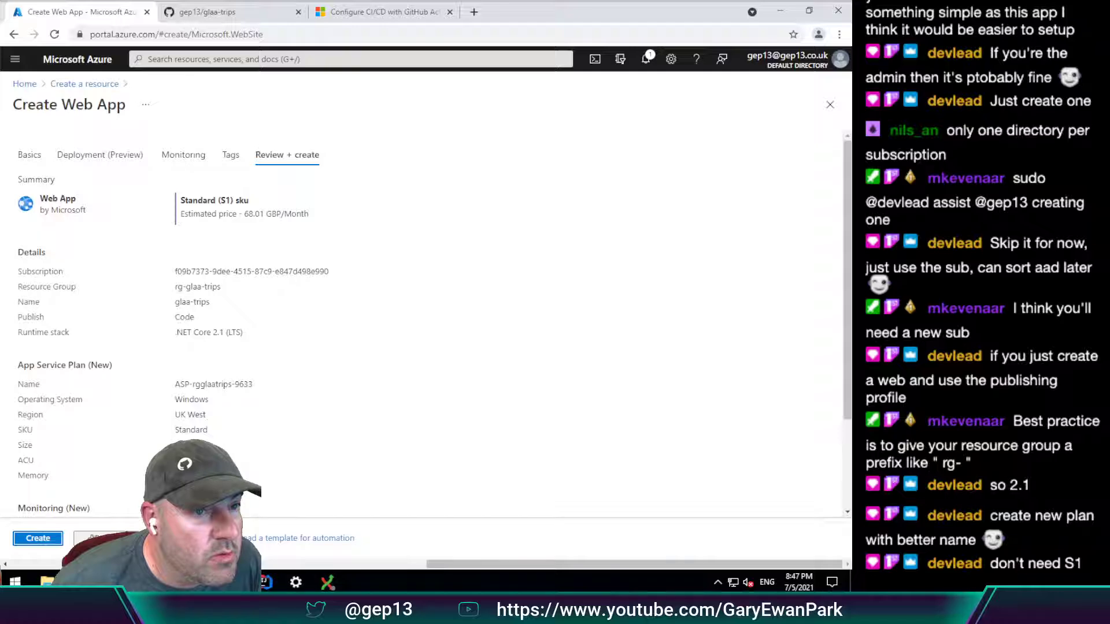
pyautogui.click(101, 539)
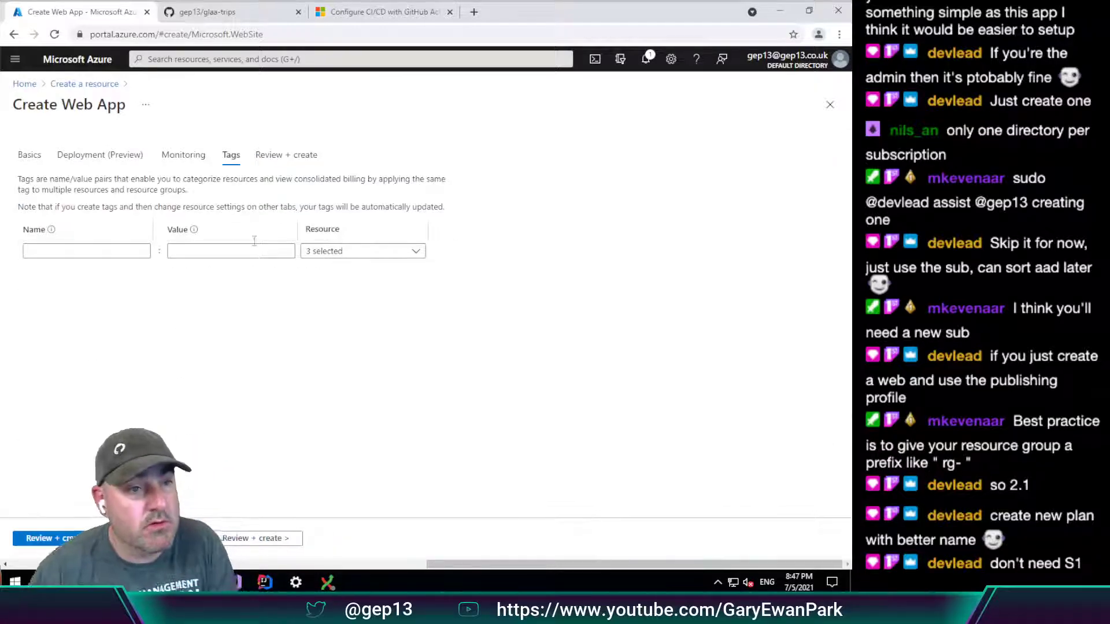
pyautogui.click(30, 155)
pyautogui.scroll(-3, 390, 397)
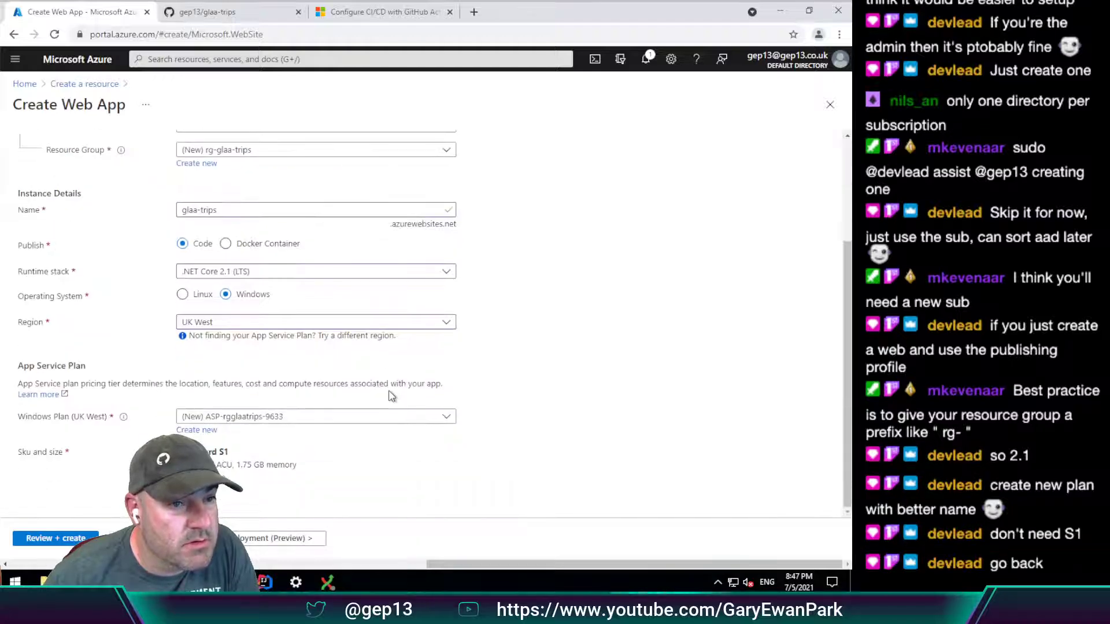
pyautogui.click(199, 478)
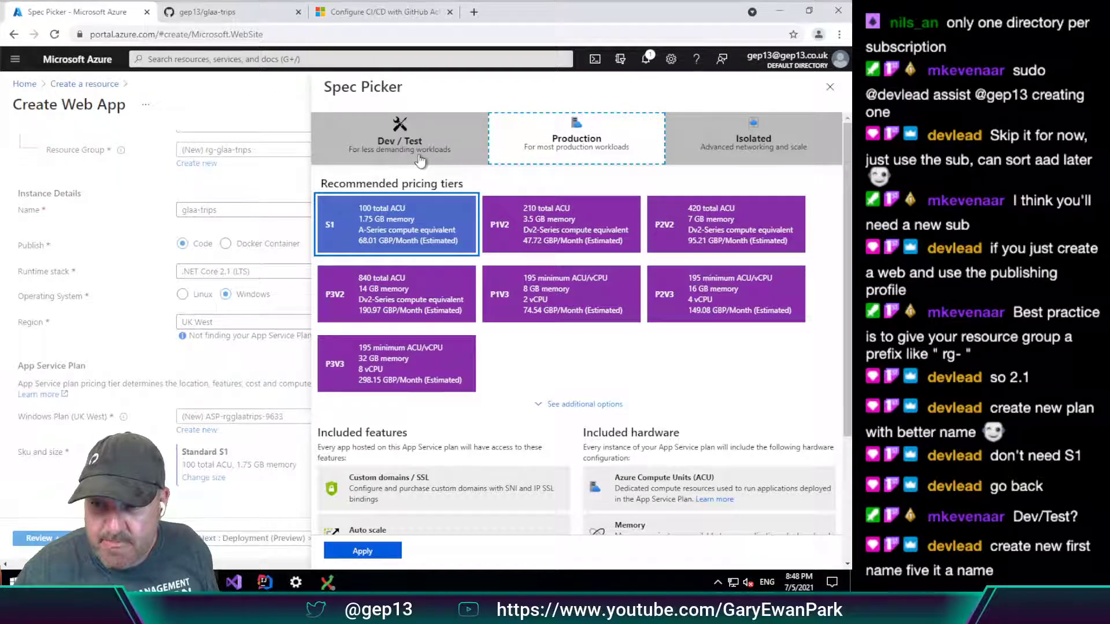
pyautogui.click(831, 87)
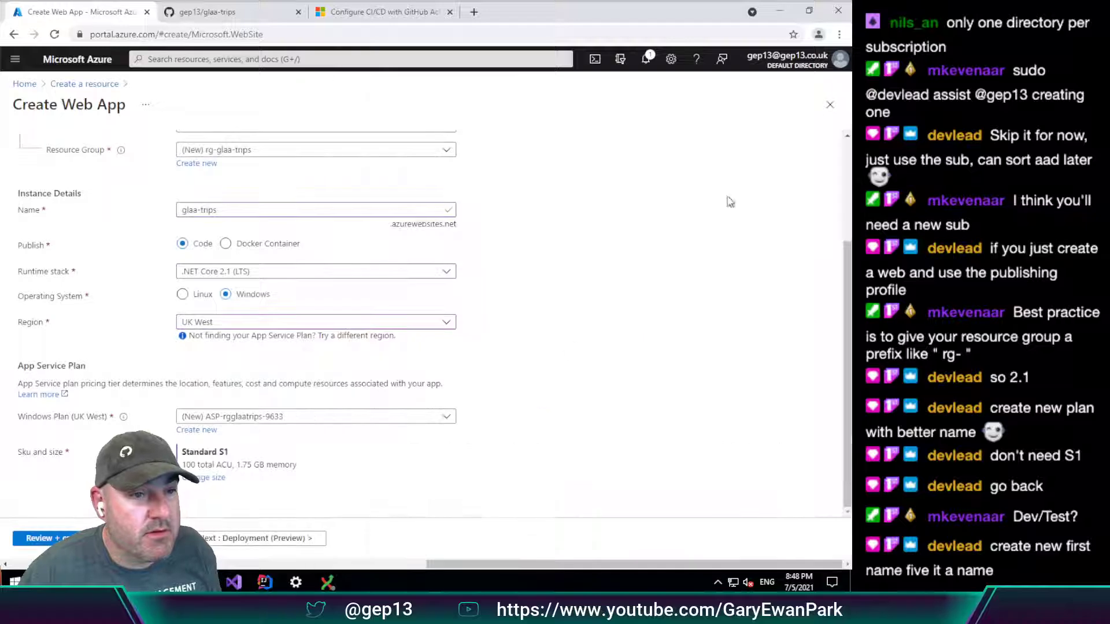
# Create a new App Service plan named glaa-trips for the web app.
pyautogui.click(195, 431)
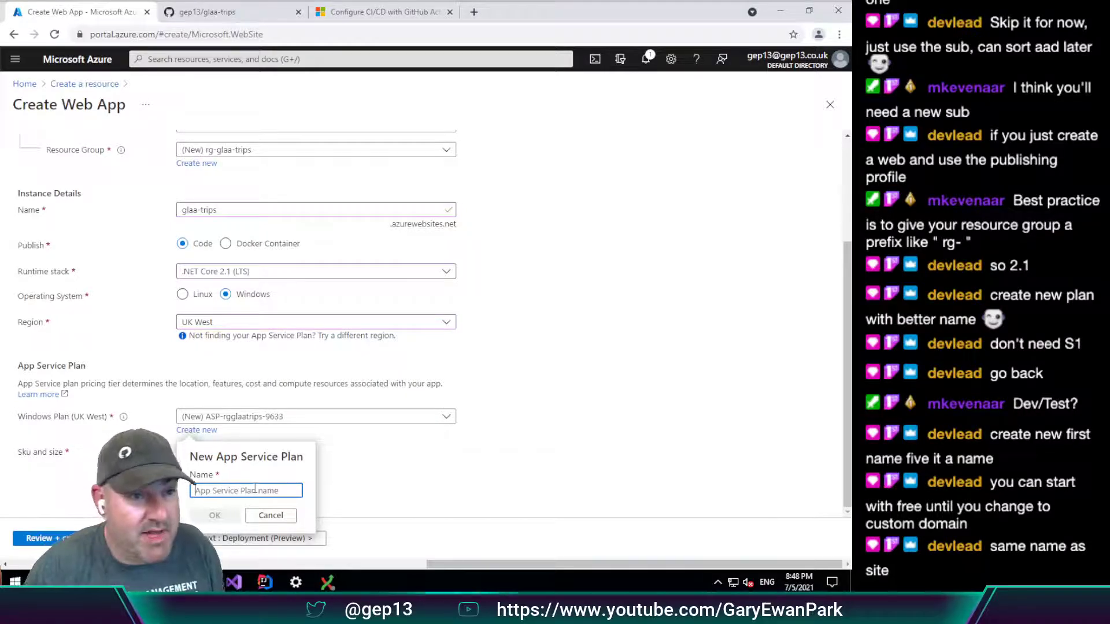
pyautogui.write('glaa-tup')
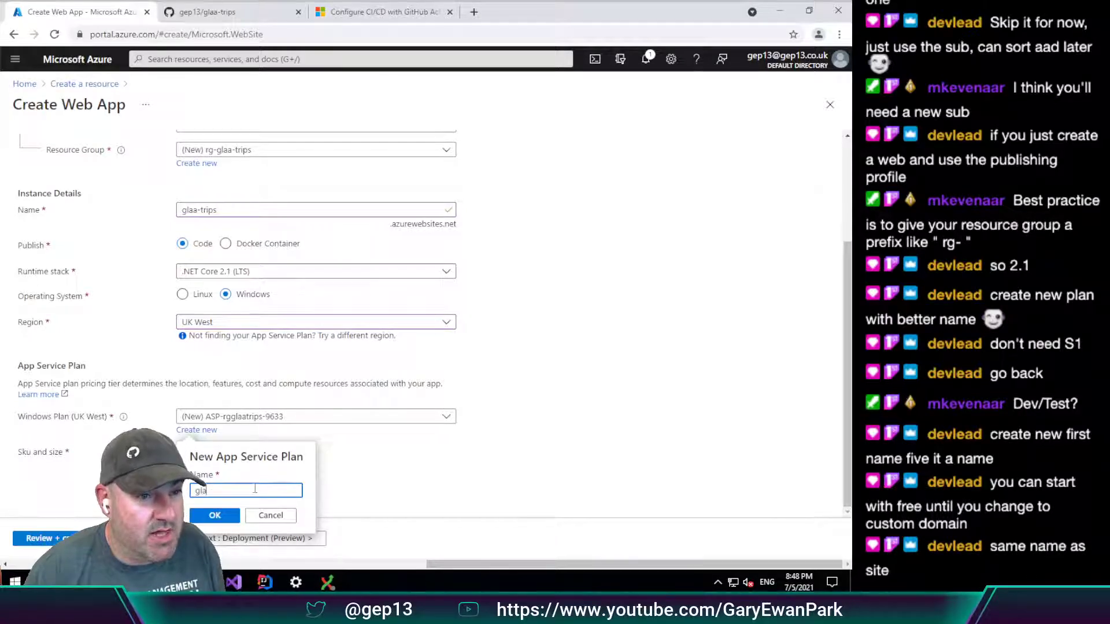
pyautogui.press('BackSpace')
pyautogui.press('BackSpace')
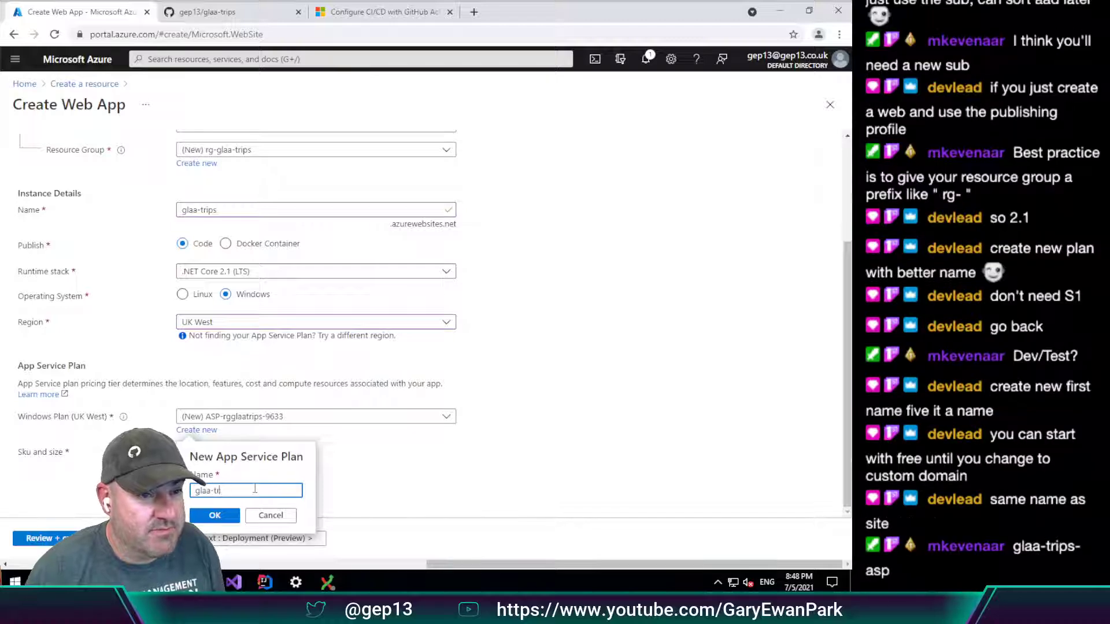
pyautogui.write('rips')
pyautogui.click(224, 518)
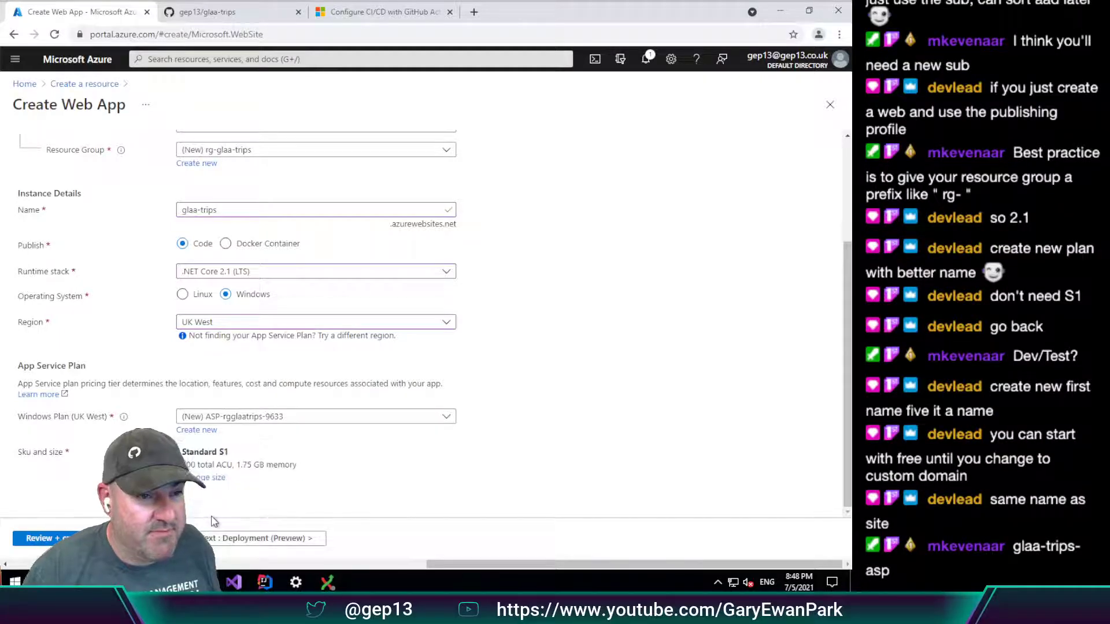
# Change the glaa-trips plan's size to the free F1 tier from the Dev / Test workloads.
pyautogui.click(213, 480)
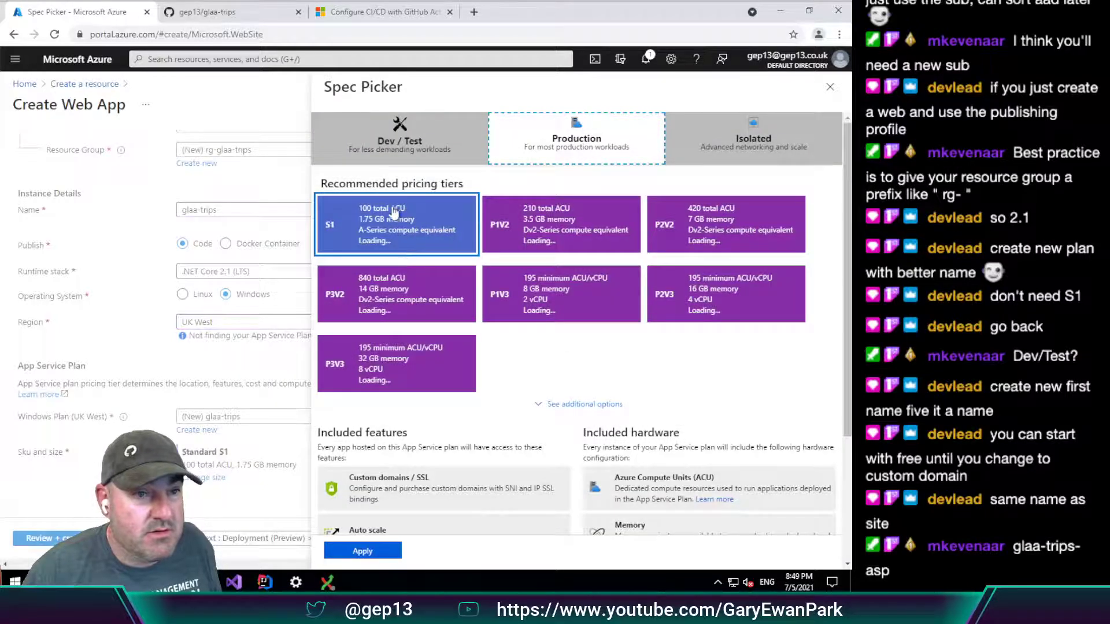
pyautogui.click(421, 141)
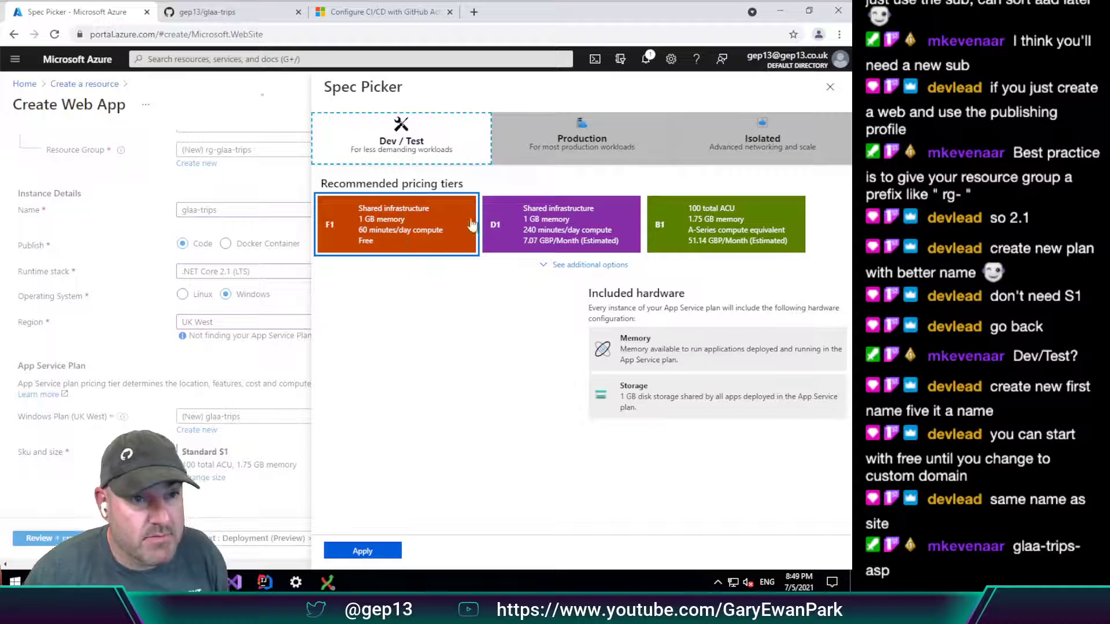
pyautogui.click(384, 227)
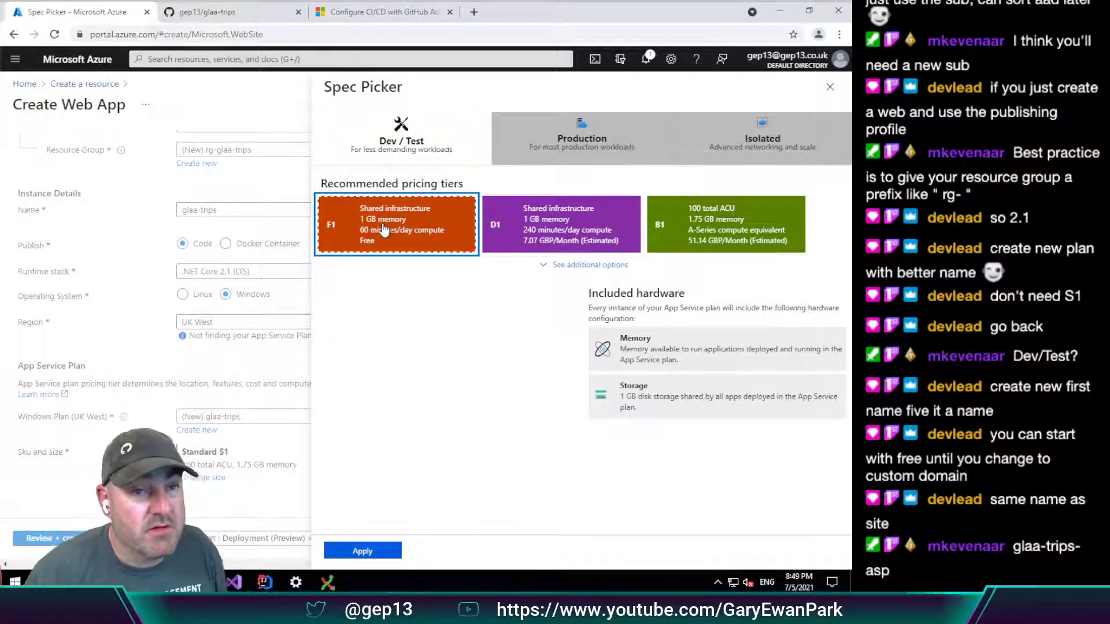
pyautogui.click(370, 554)
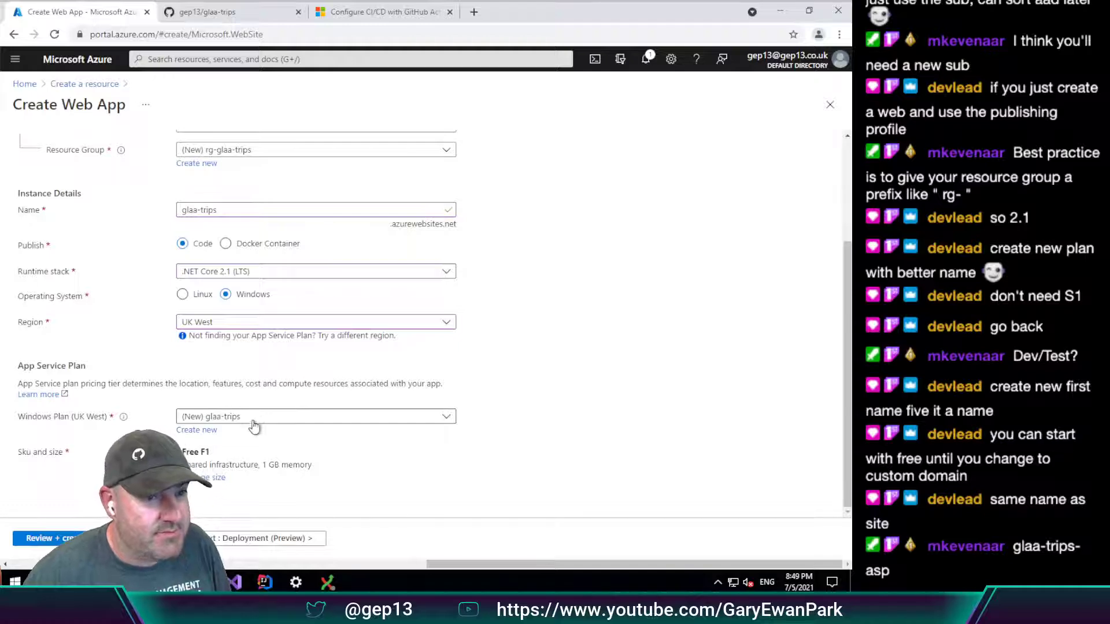
# Create a new App Service plan named asp-glaa-trips in place of the glaa-trips plan.
pyautogui.click(199, 431)
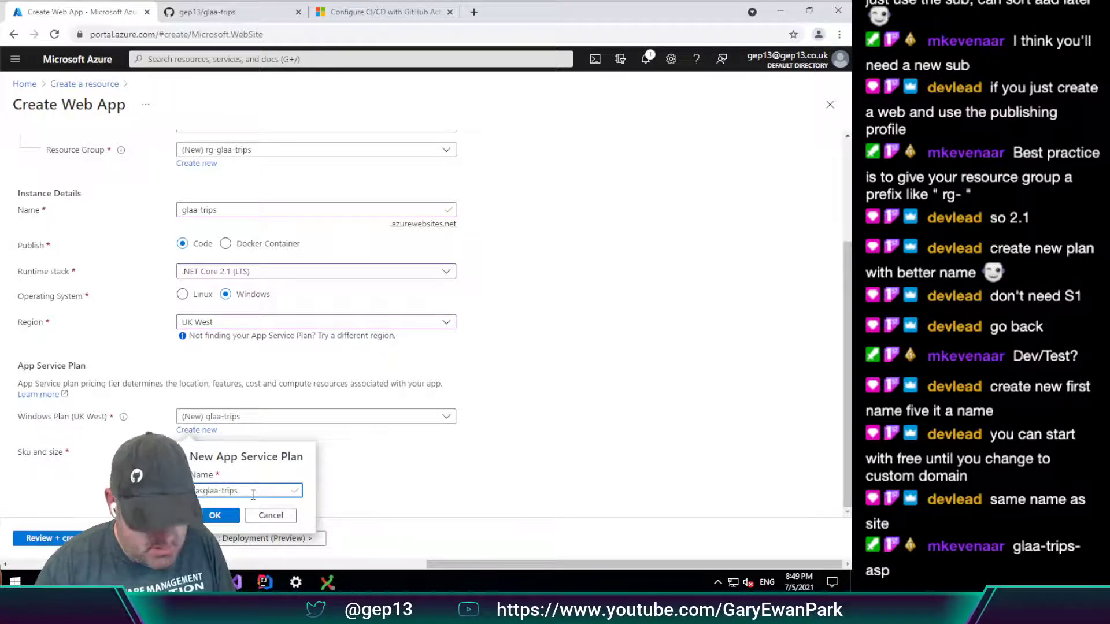
pyautogui.click(215, 517)
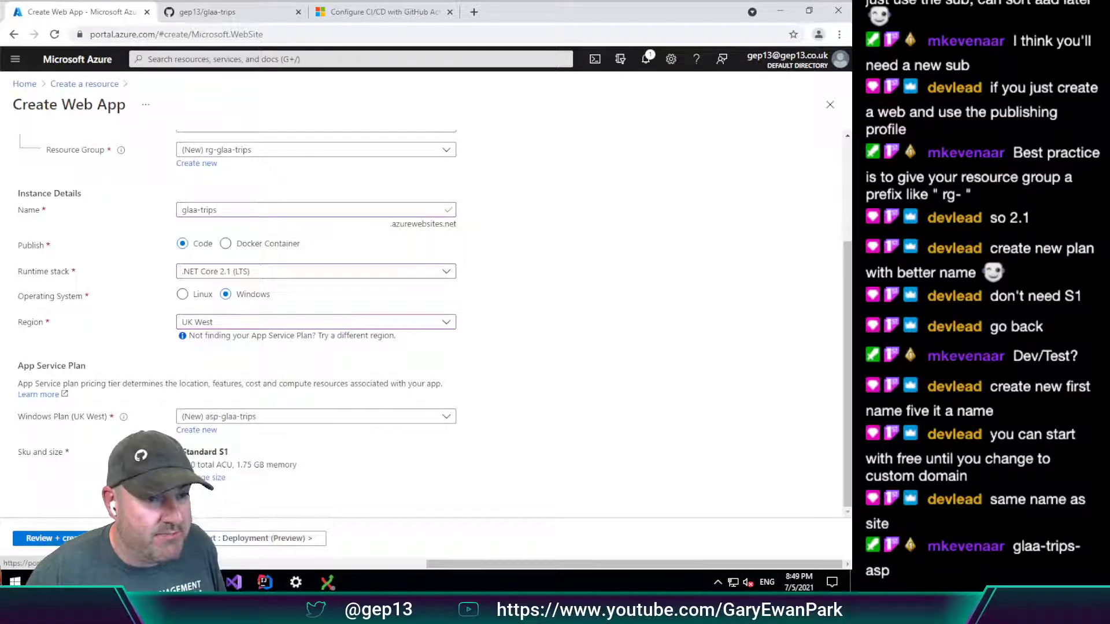
pyautogui.click(63, 539)
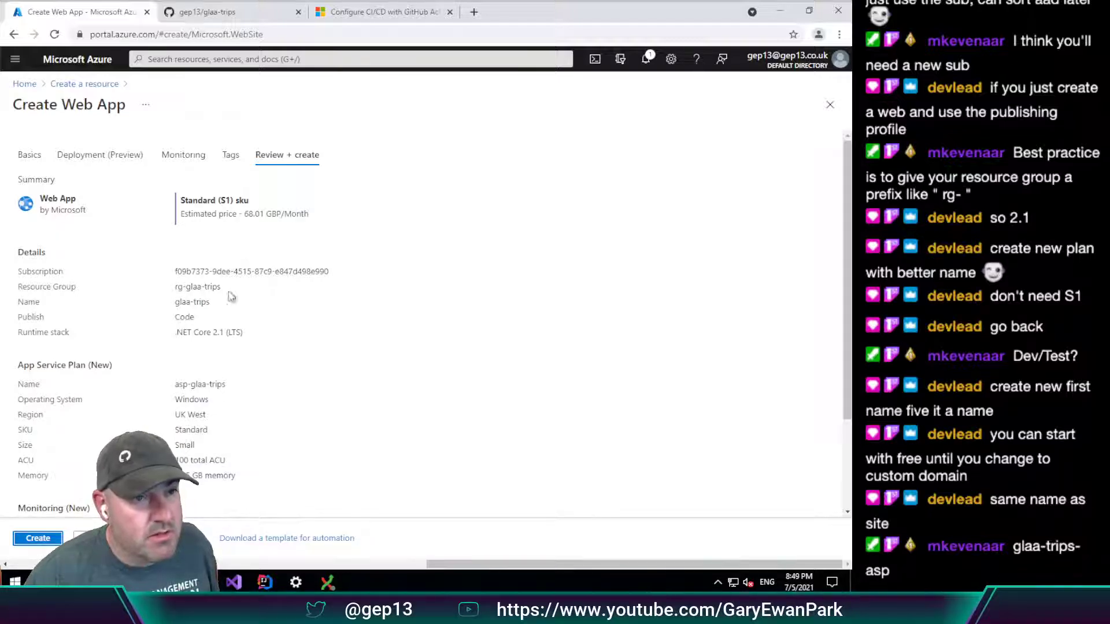
pyautogui.click(230, 154)
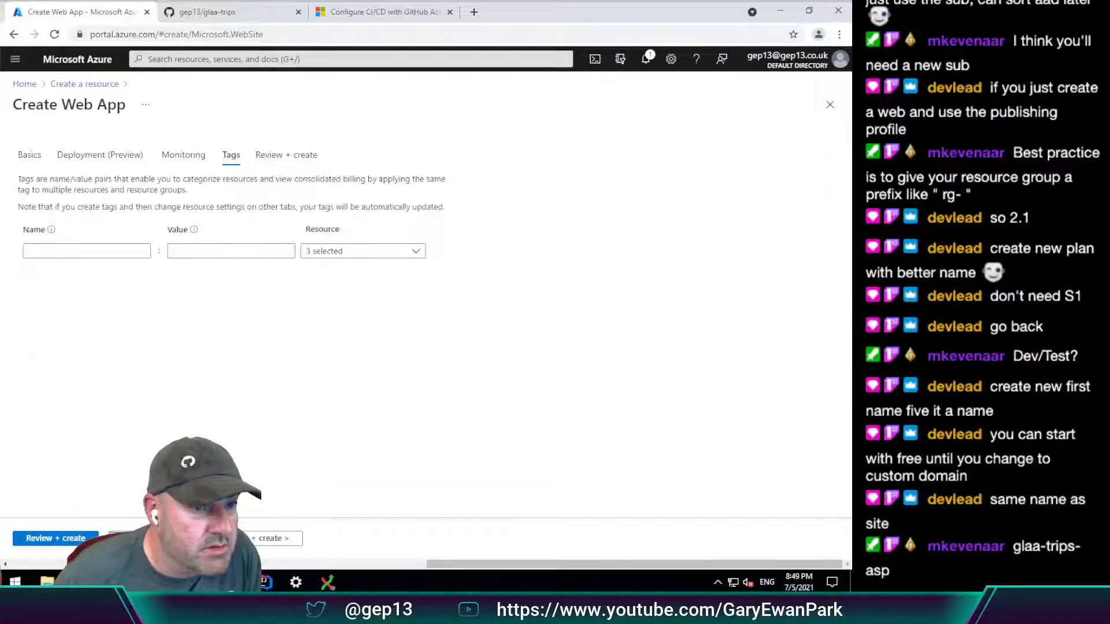
pyautogui.click(39, 161)
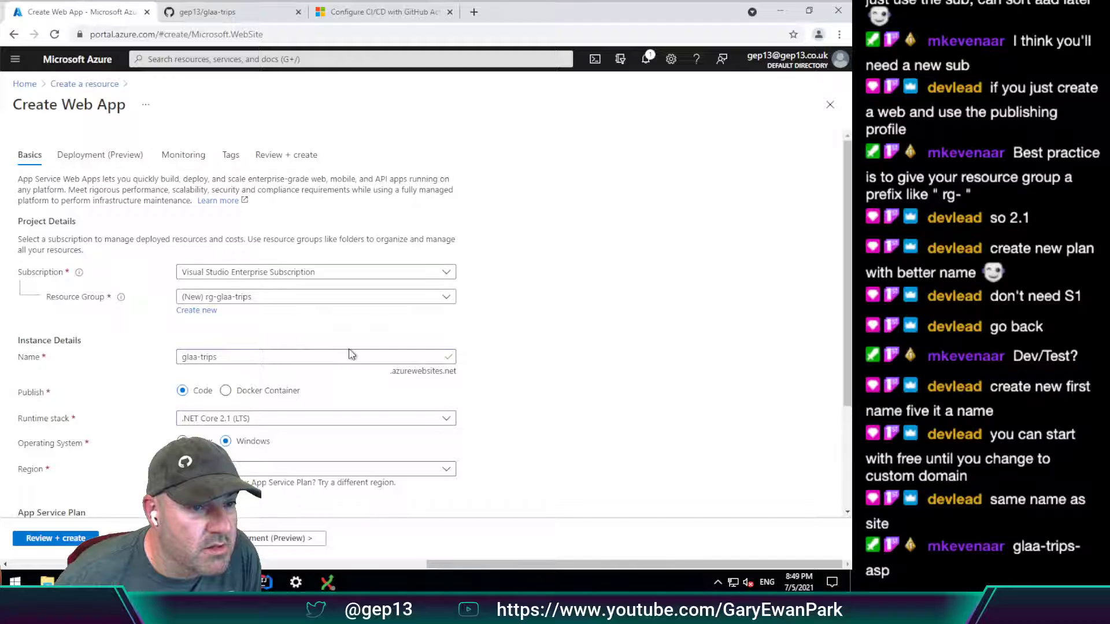
# Set the asp-glaa-trips plan's size to the free F1 tier from the Dev / Test workloads.
pyautogui.scroll(-3, 324, 341)
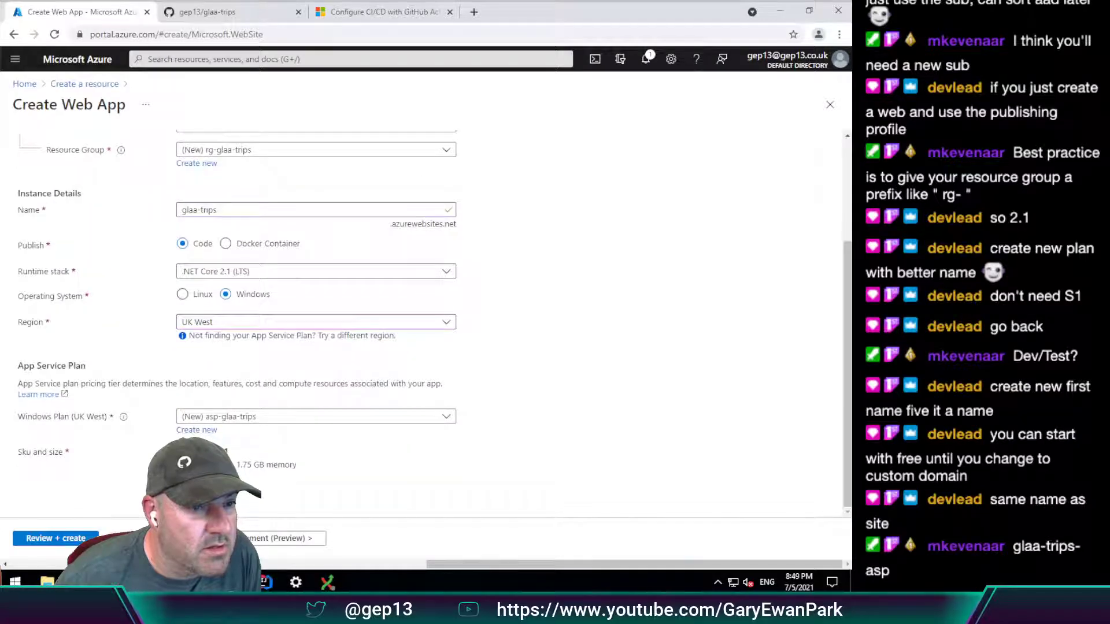
pyautogui.click(204, 477)
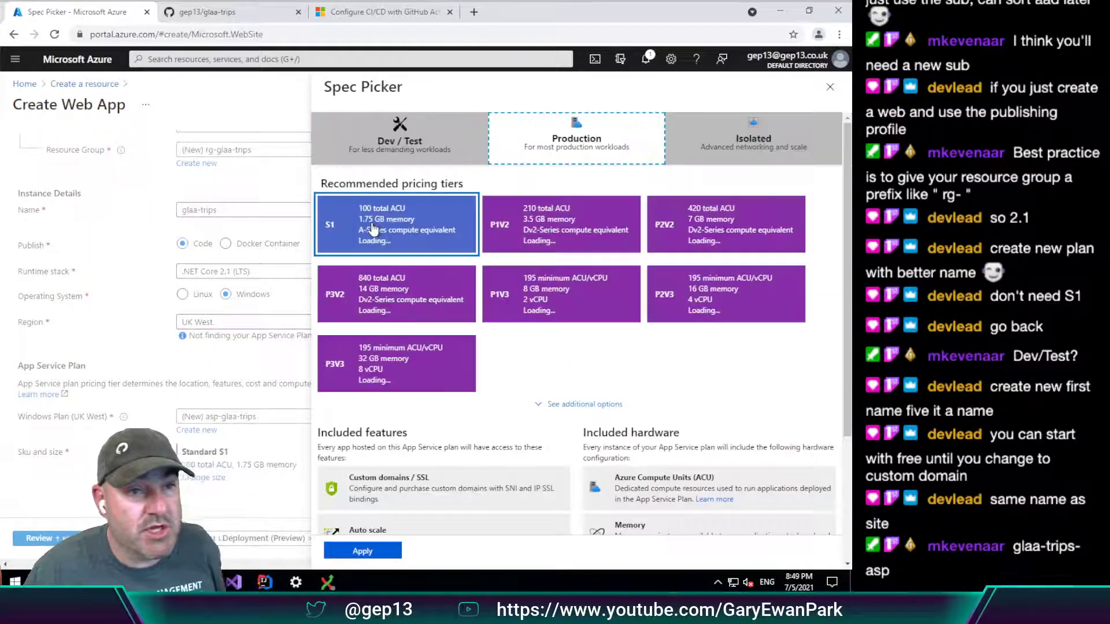
pyautogui.click(431, 152)
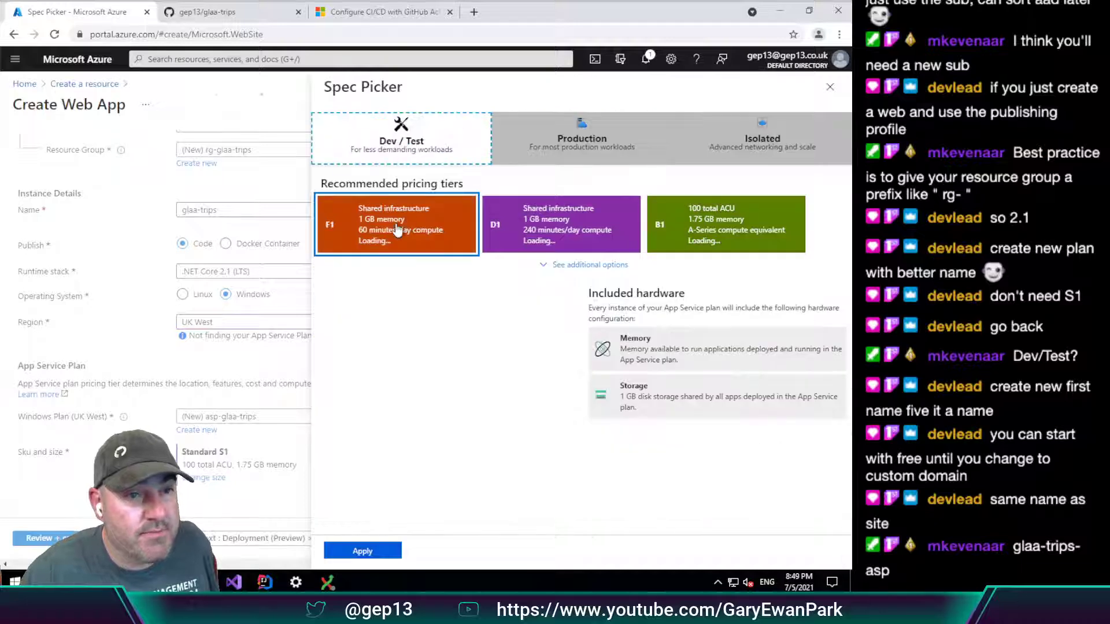
pyautogui.click(398, 230)
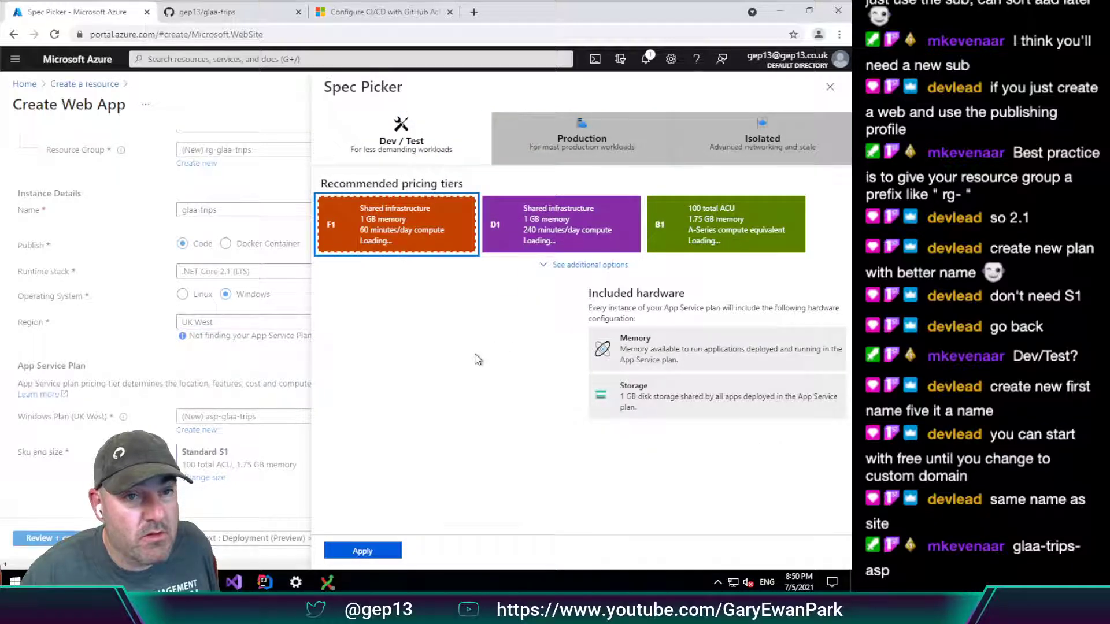
pyautogui.click(378, 555)
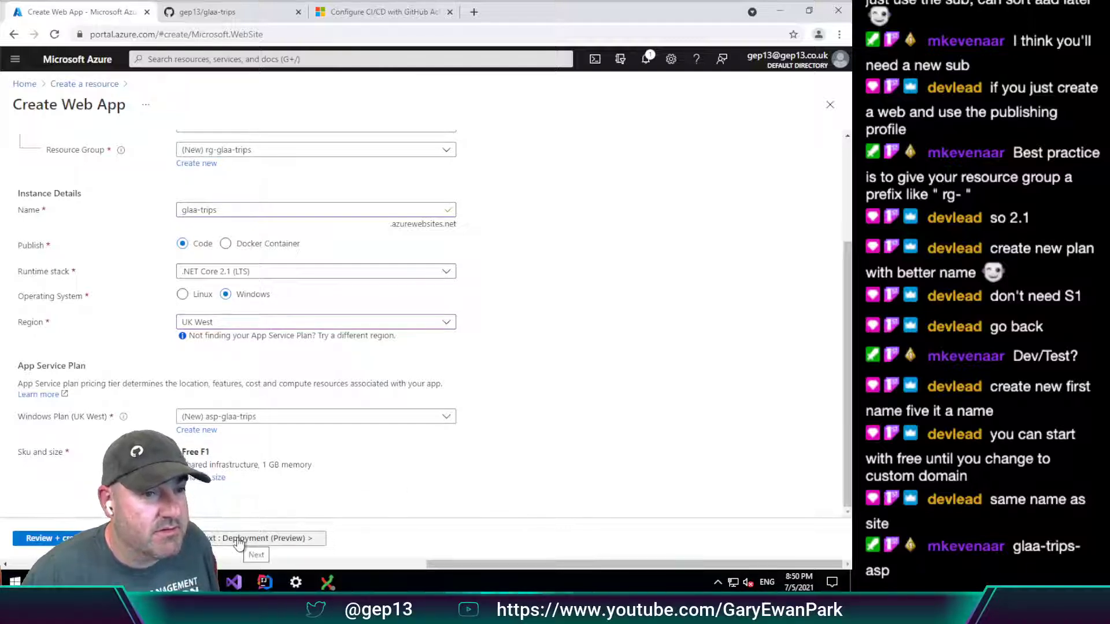
# Review the full summary of the web app's settings and create the web app.
pyautogui.click(63, 538)
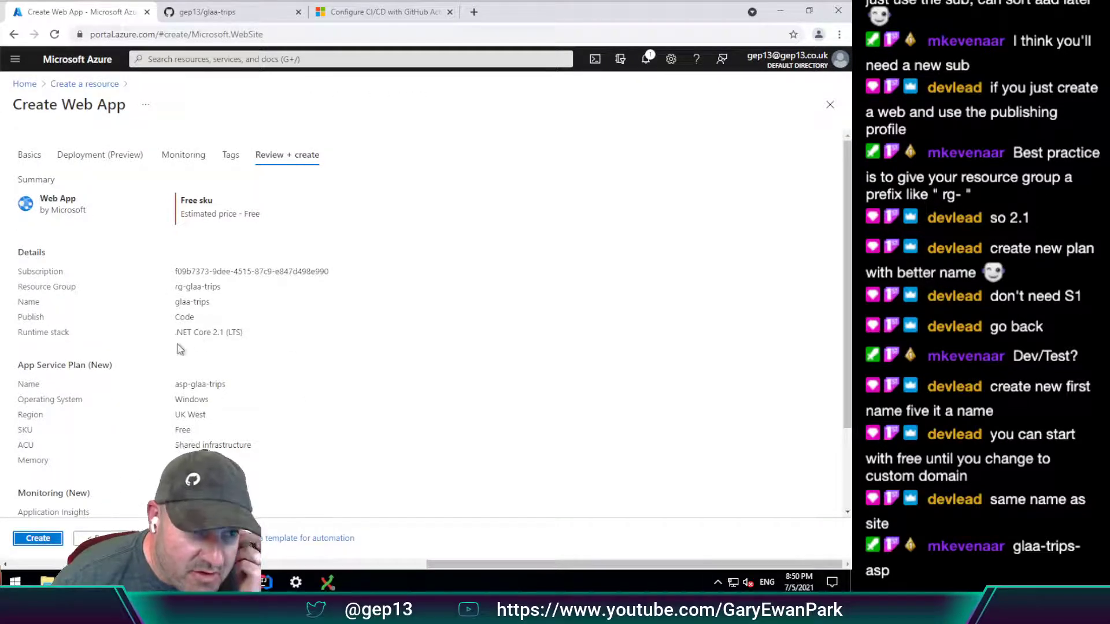
pyautogui.scroll(-1, 167, 337)
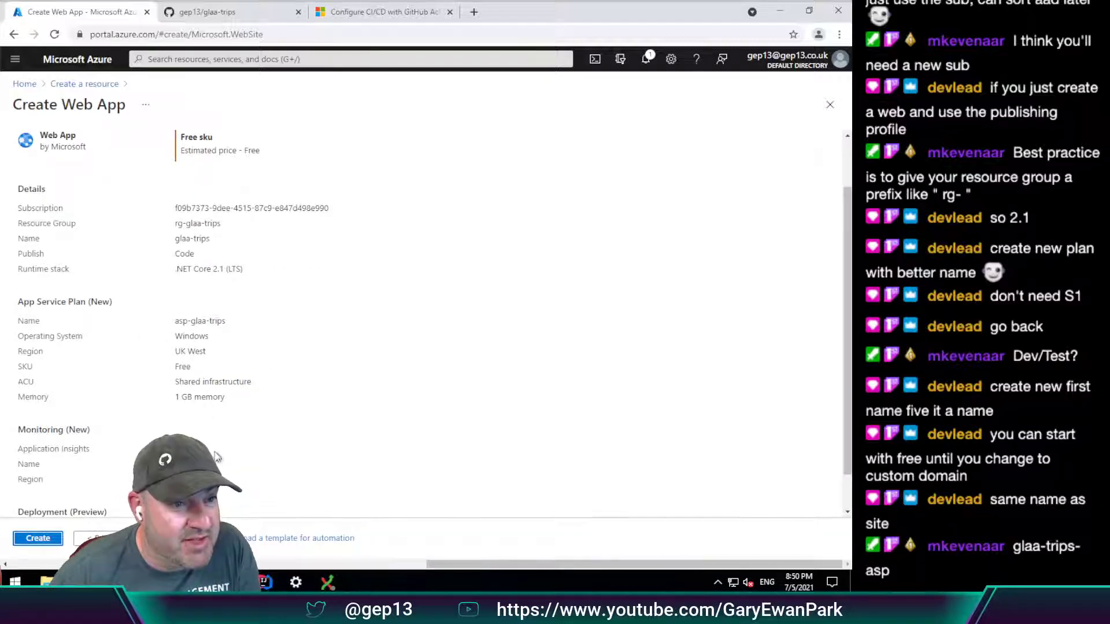
pyautogui.scroll(-1, 231, 456)
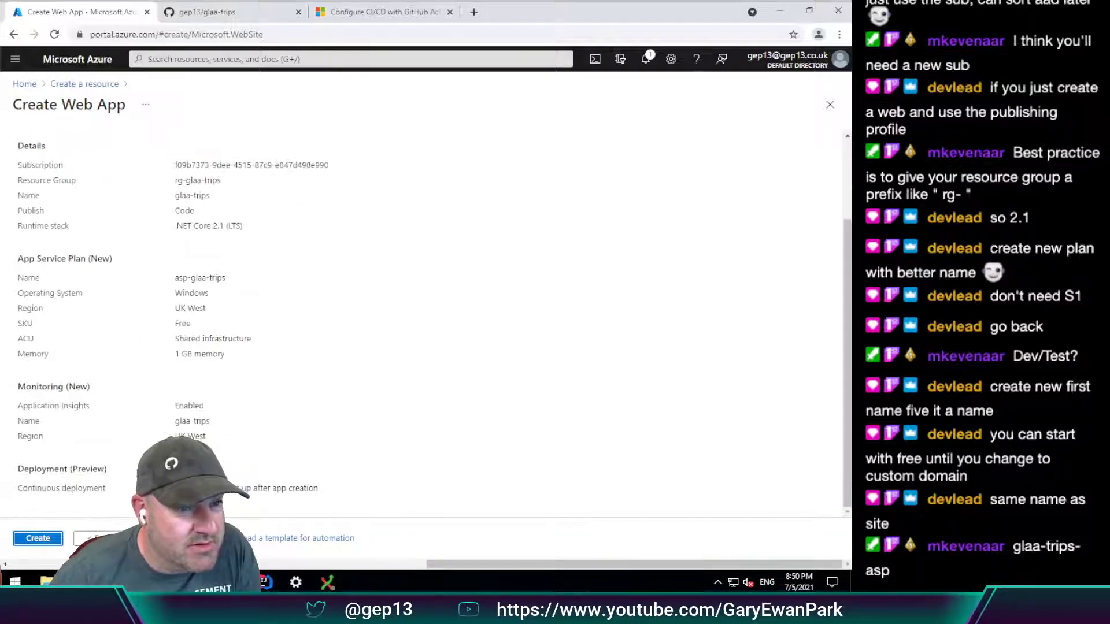
pyautogui.click(24, 542)
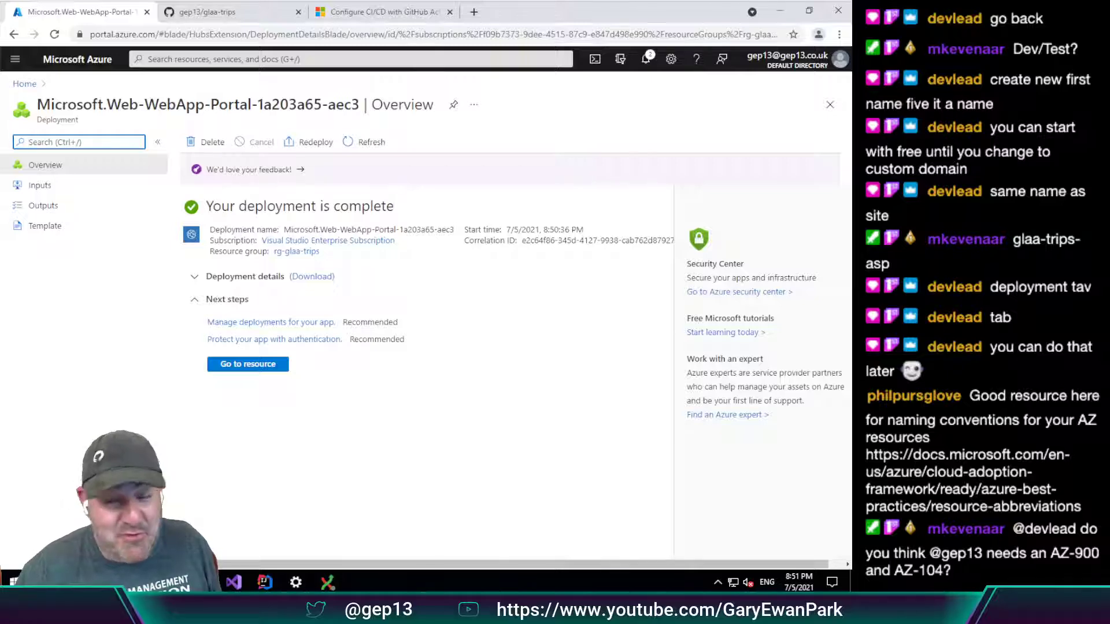
# Go to the deployed glaa-trips web app and open its Deployment Center.
pyautogui.click(247, 365)
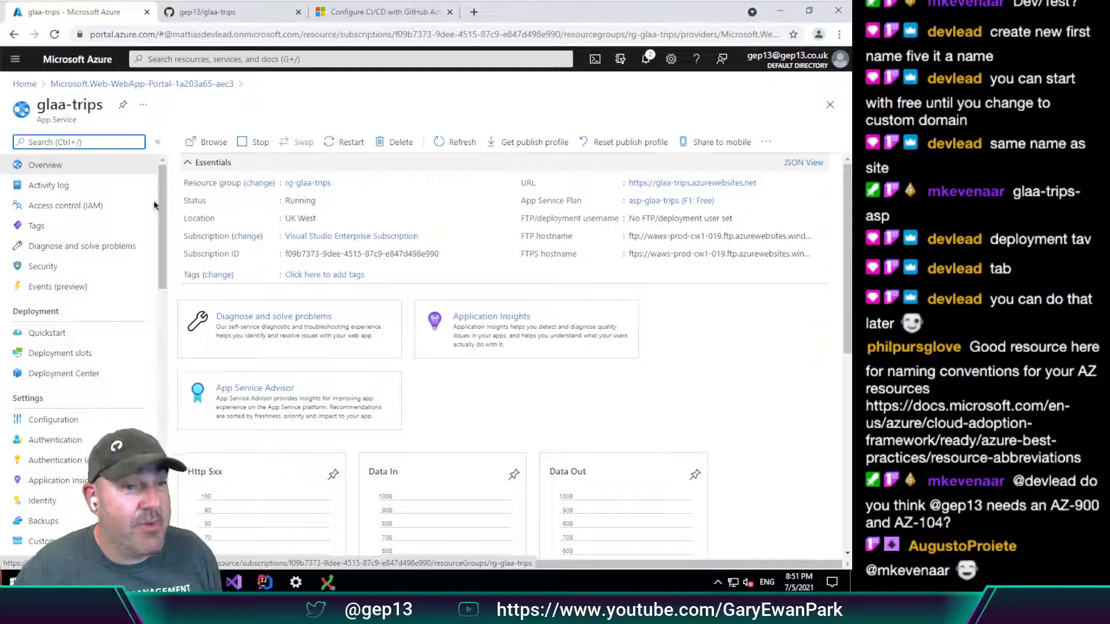
pyautogui.click(58, 376)
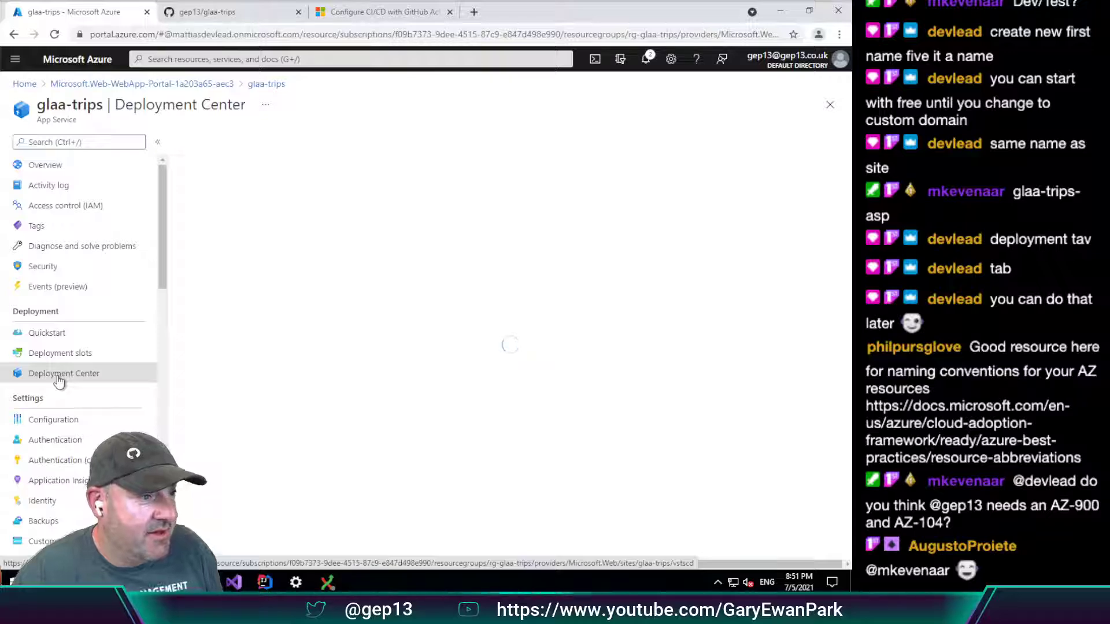